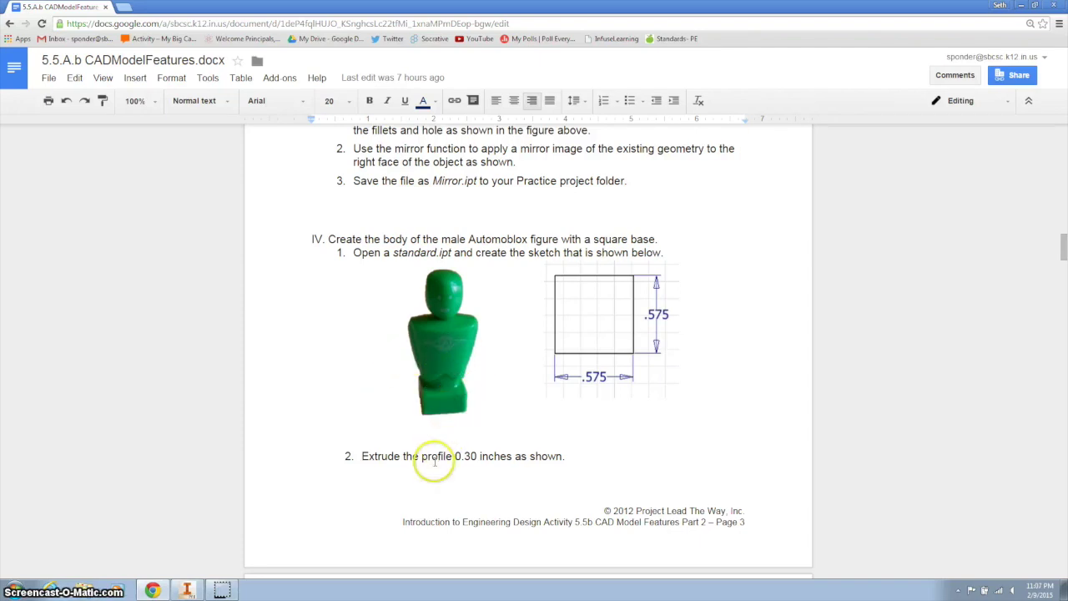
- Scroll the assignment document to section IV step 1: a .575 square sketch extruded 0.30 in
scroll(426, 463, down, 5)
scroll(425, 459, up, 2)
scroll(426, 457, up, 3)
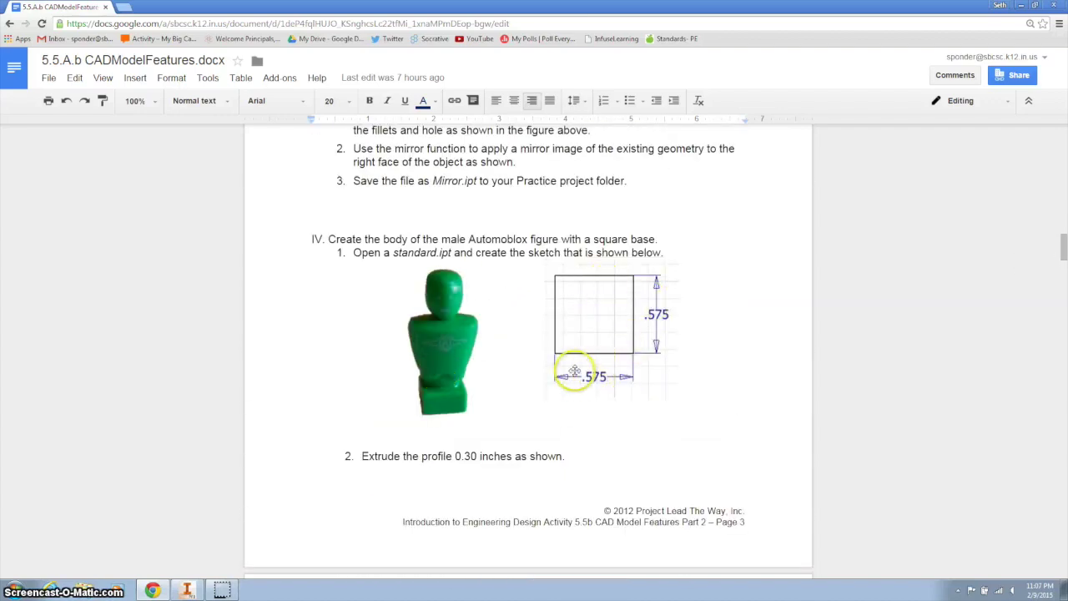
- In Inventor, create a new part from the Standard (in).ipt template
click(187, 589)
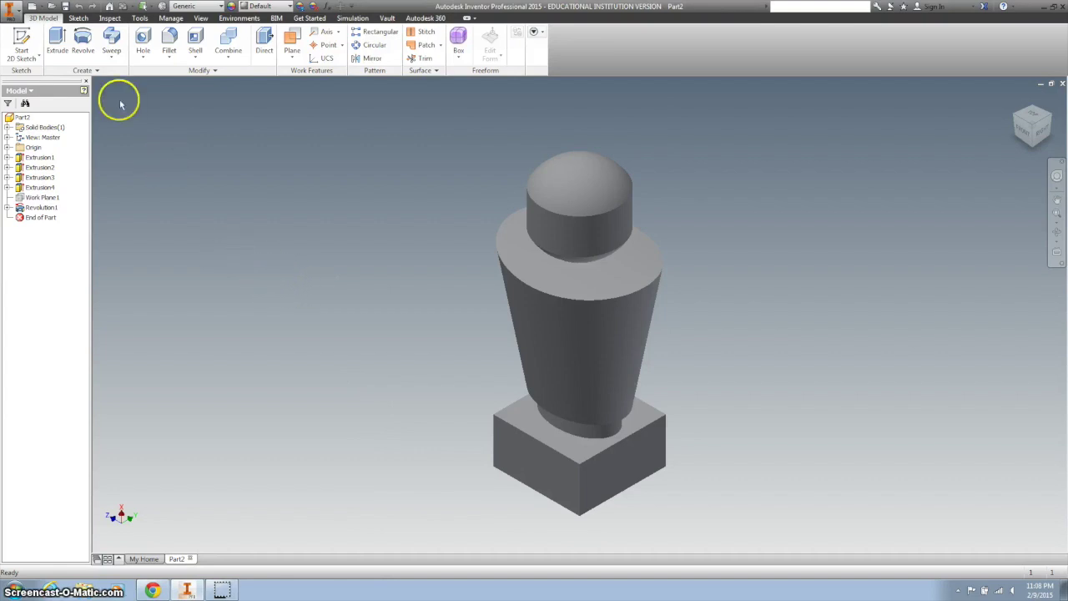
click(30, 7)
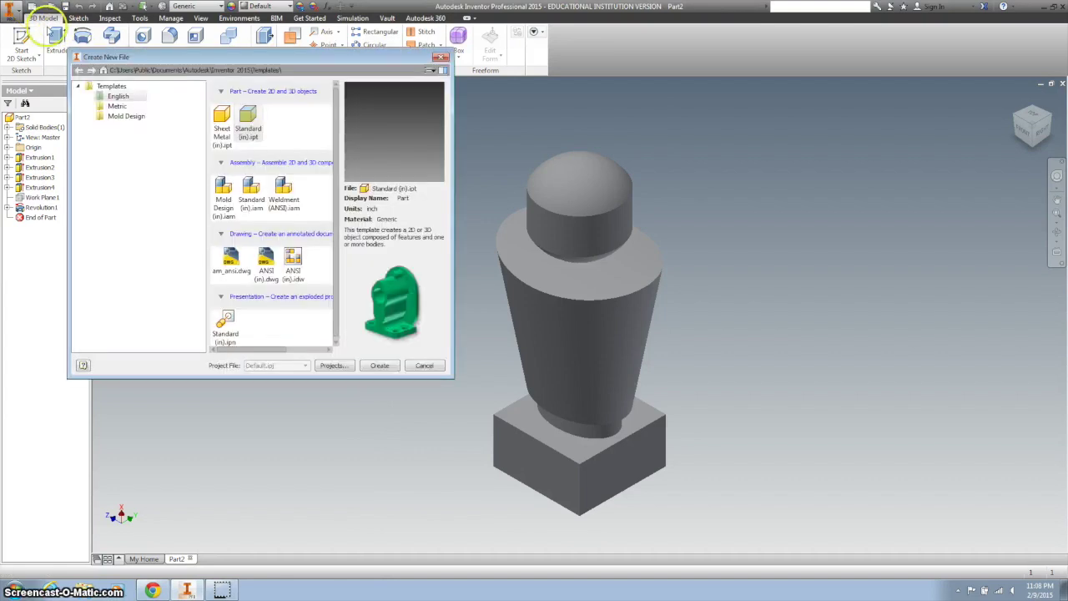
double_click(254, 121)
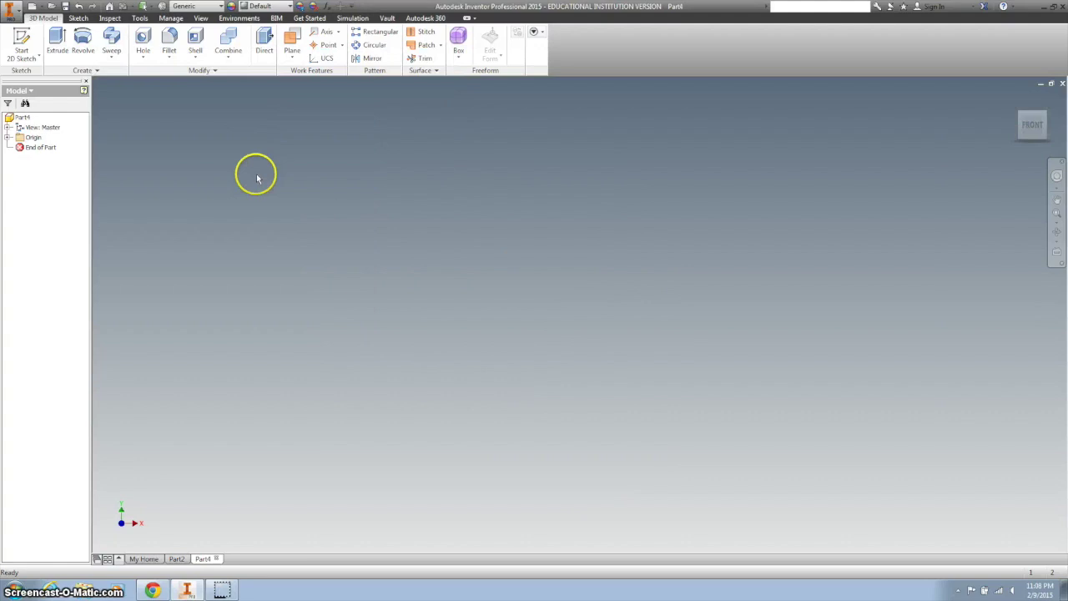
- Sketch a .575 x .575 in square on the YZ plane and finish the sketch
click(21, 42)
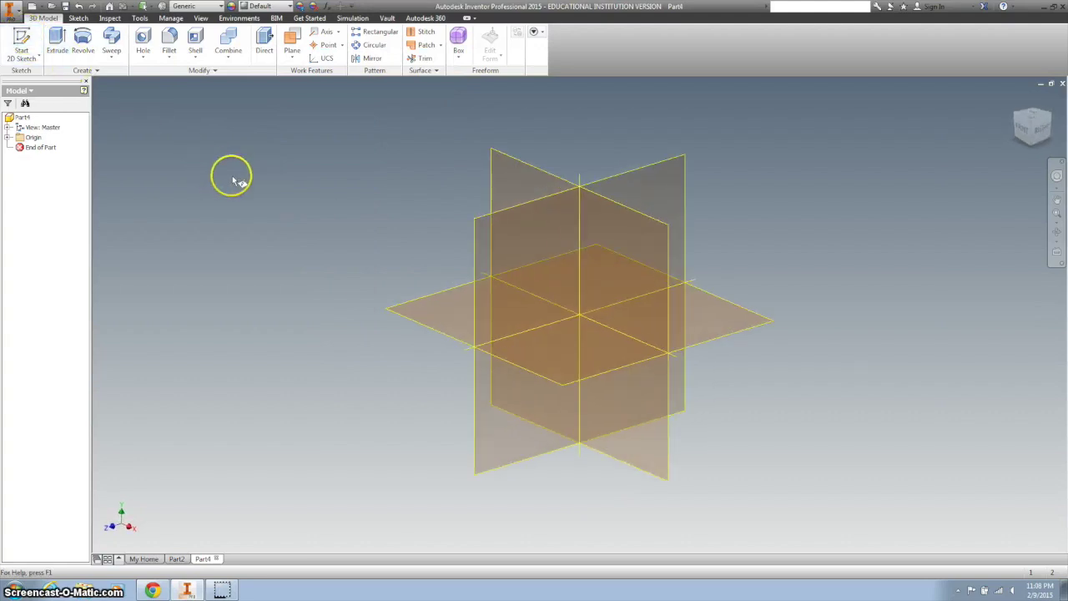
click(492, 226)
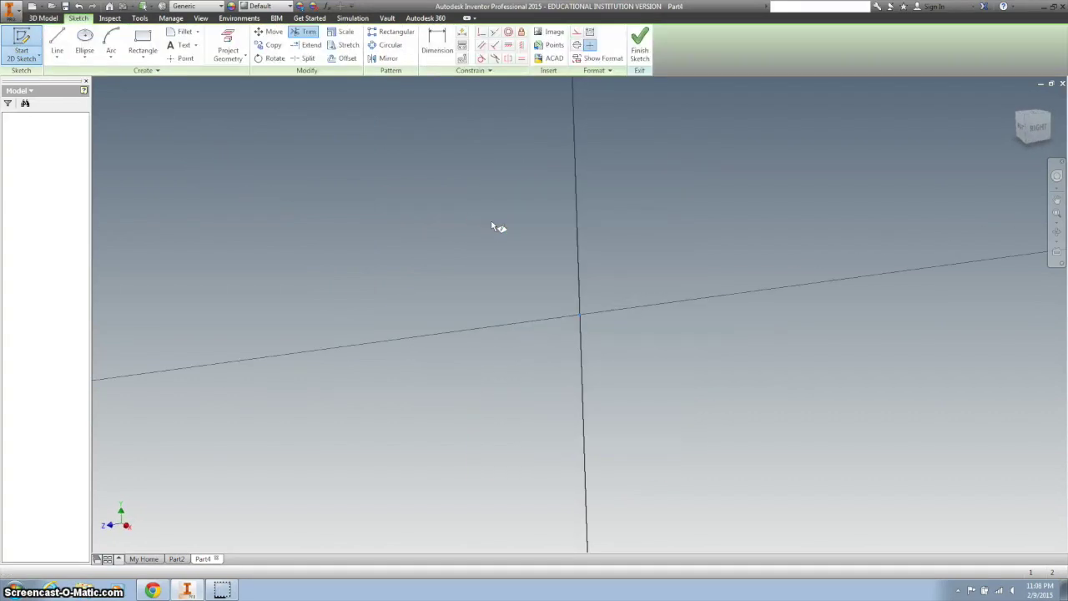
click(142, 35)
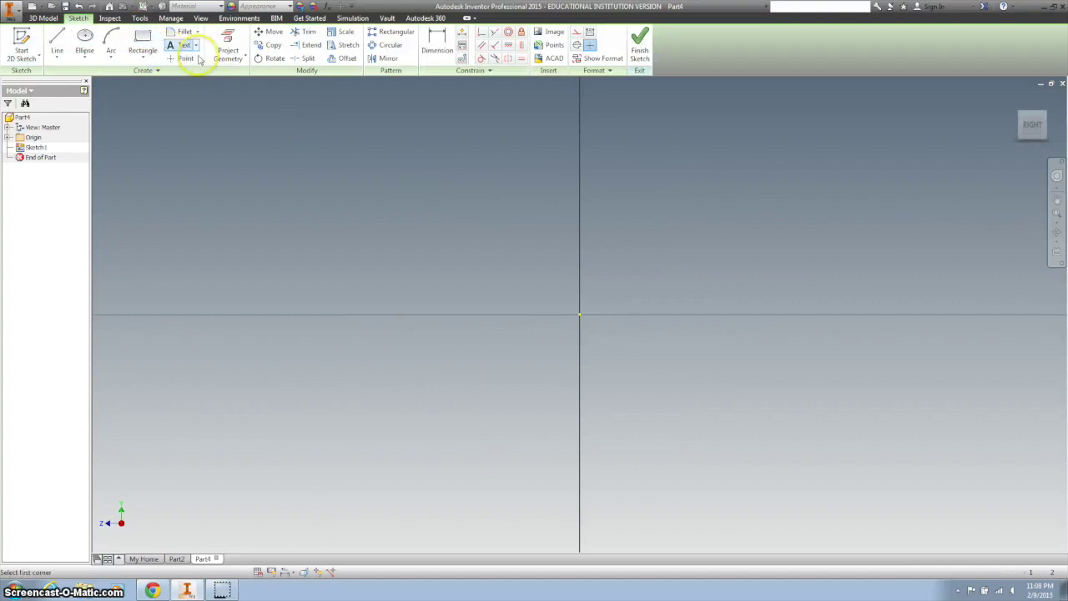
click(625, 287)
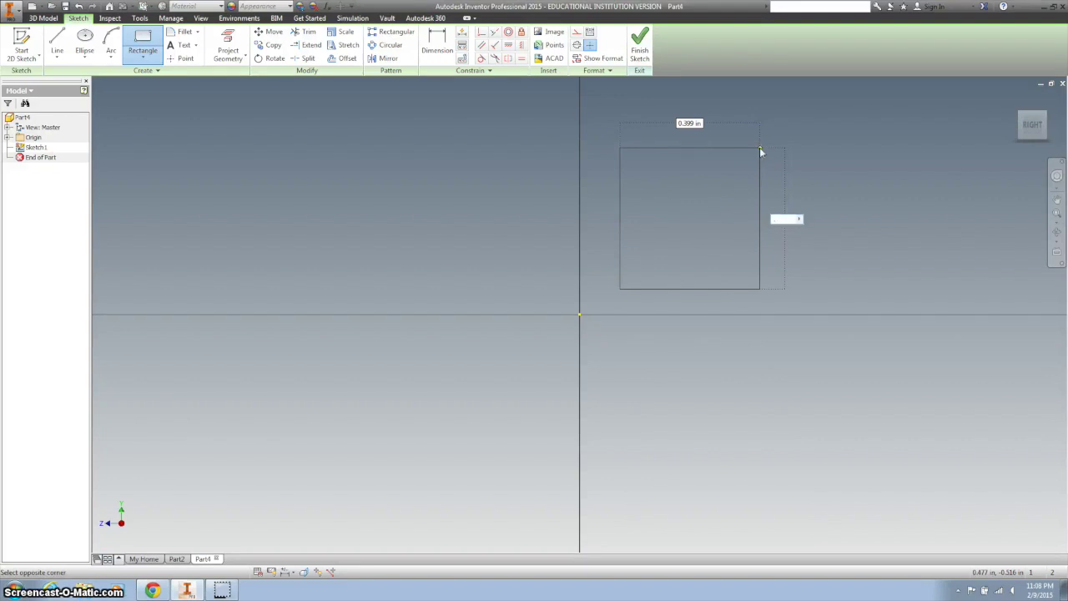
text(.575)
key(Tab)
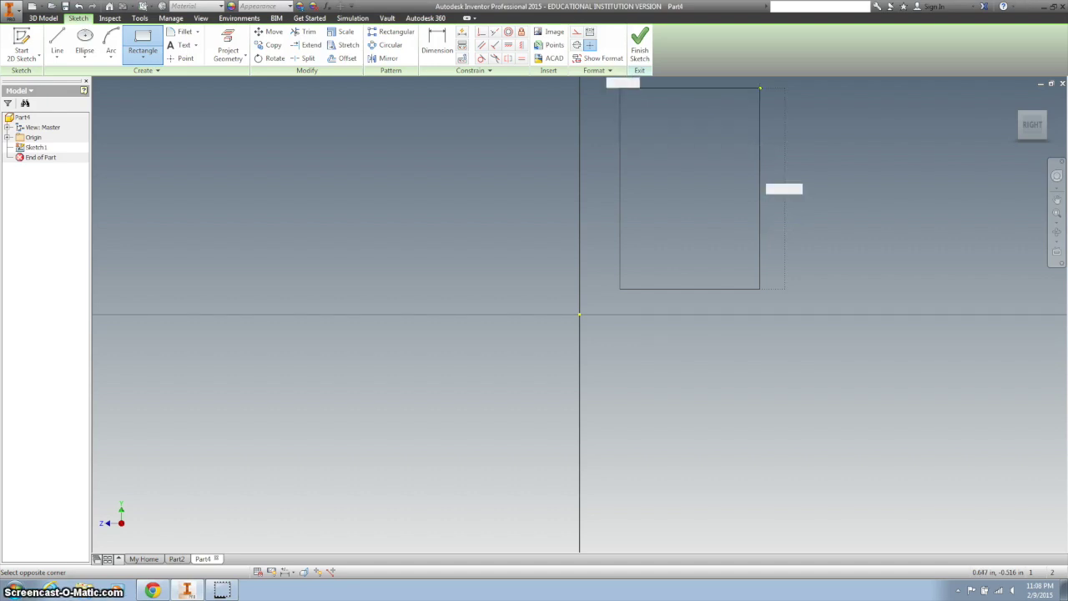
key(Return)
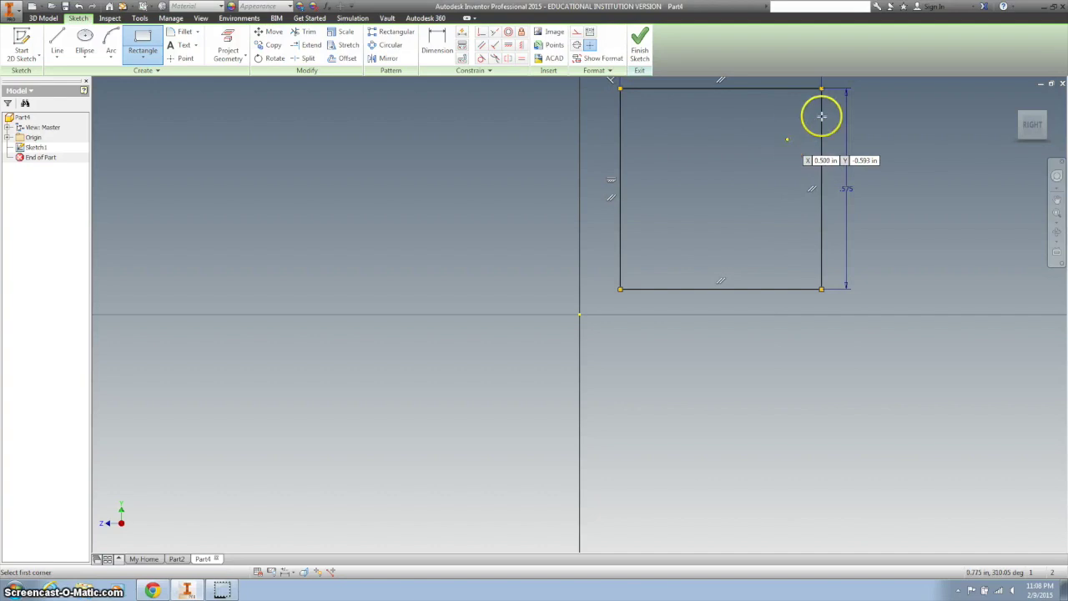
click(640, 49)
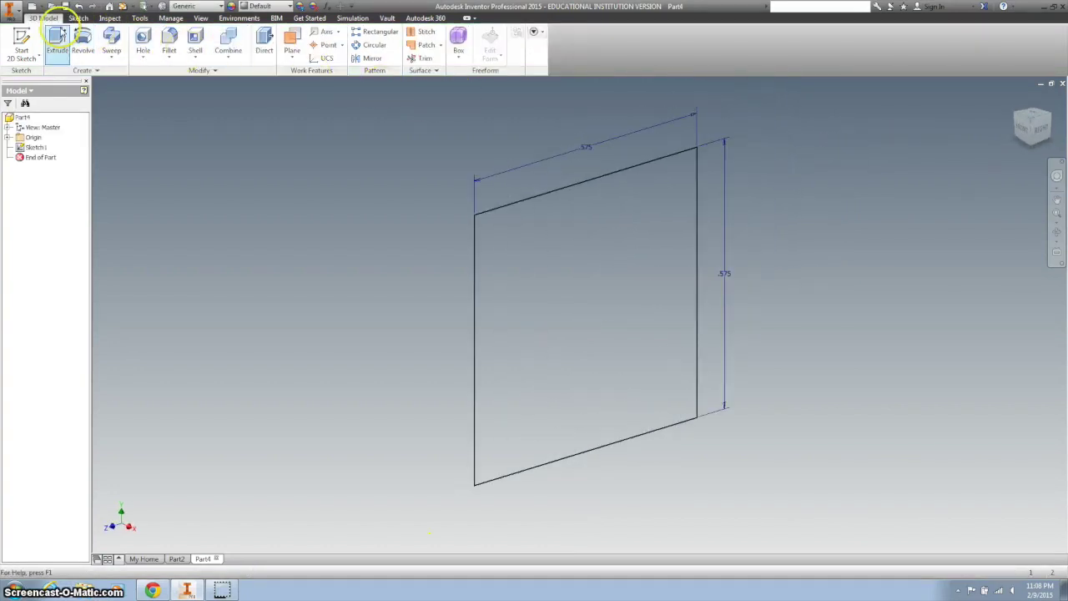
- Extrude the .575 square 0.3 in into the base block, checking the assignment document along the way
click(56, 40)
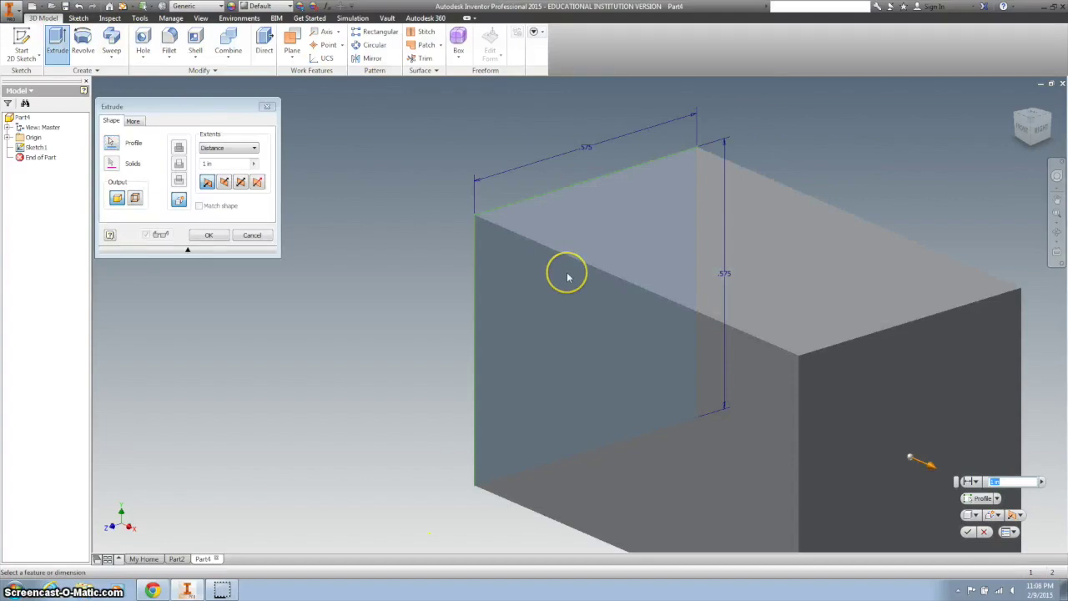
text(.3)
key(super+Tab)
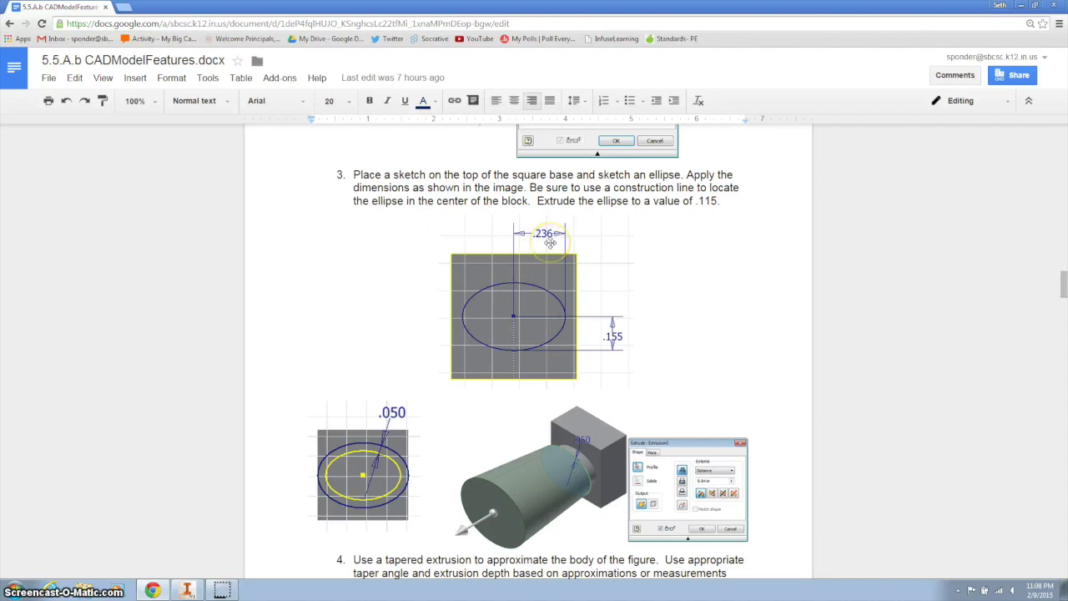
click(190, 590)
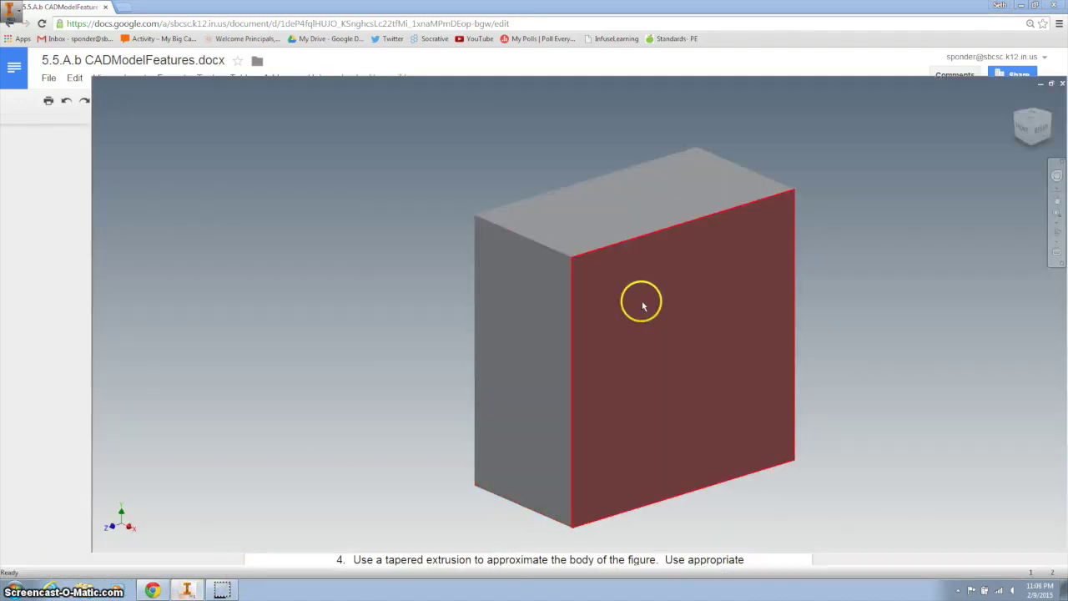
- Start a sketch on the block's front face and project the face outline into it
click(703, 315)
key(s)
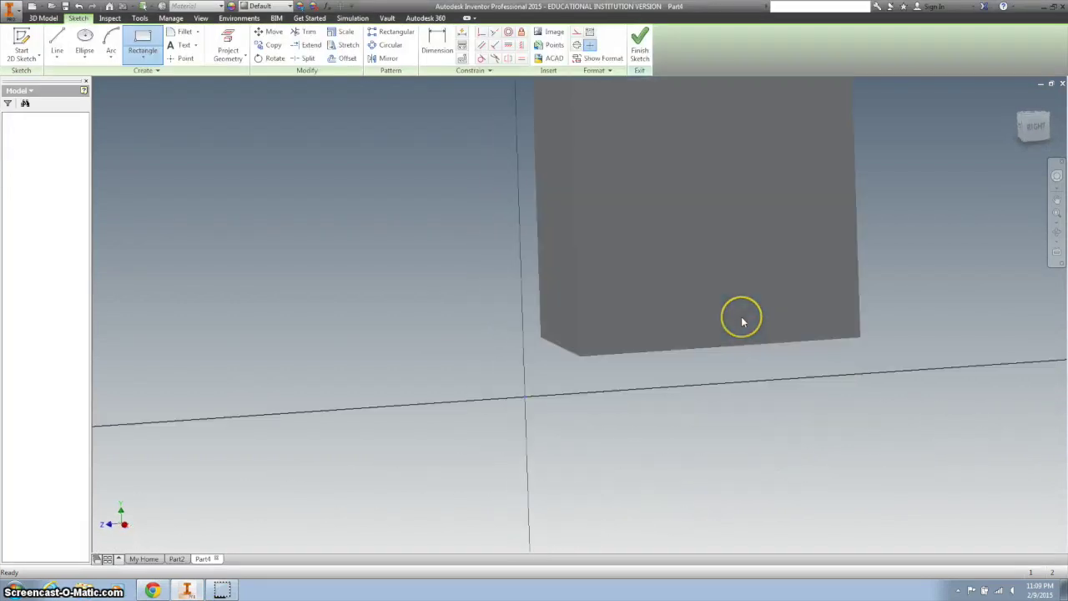
click(236, 52)
click(639, 250)
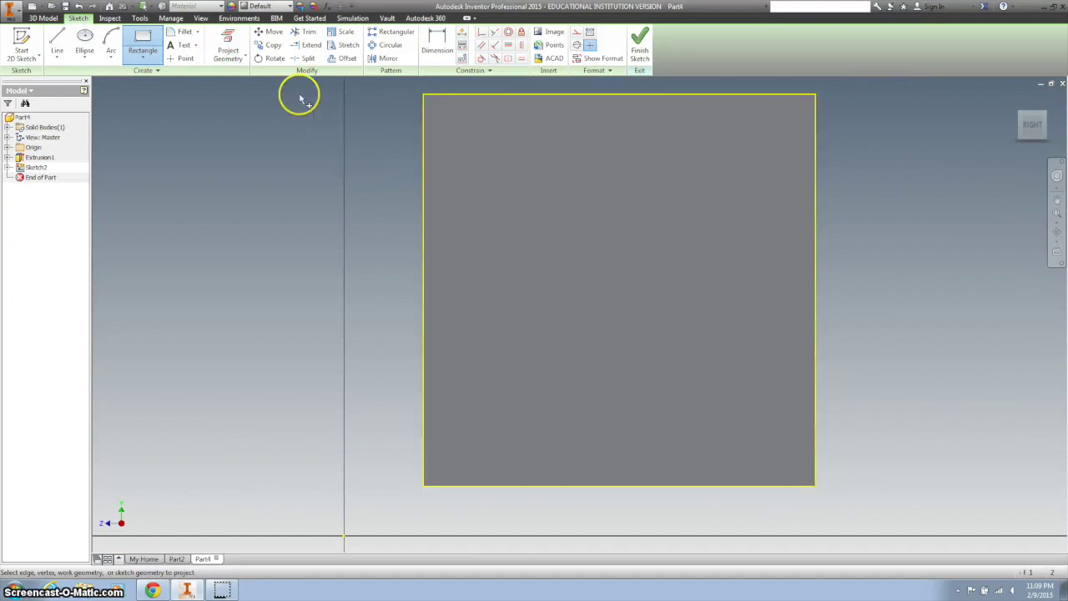
- Draw a .236 horizontal line and a .155 vertical line sharing the left endpoint
click(57, 40)
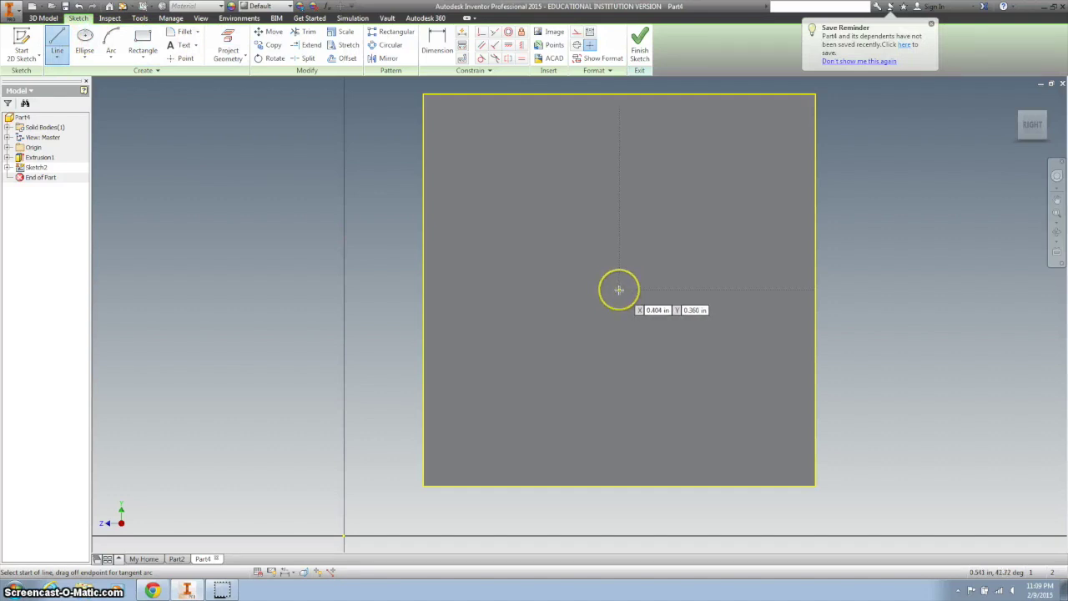
click(618, 289)
drag(619, 289, 761, 288)
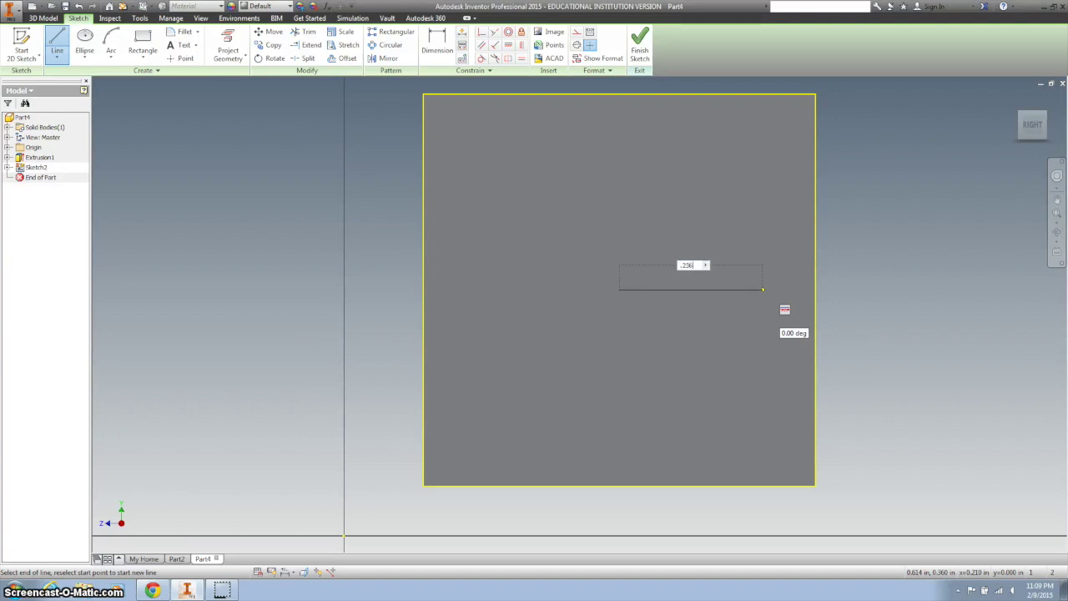
text(.236)
key(Return)
drag(639, 234, 618, 211)
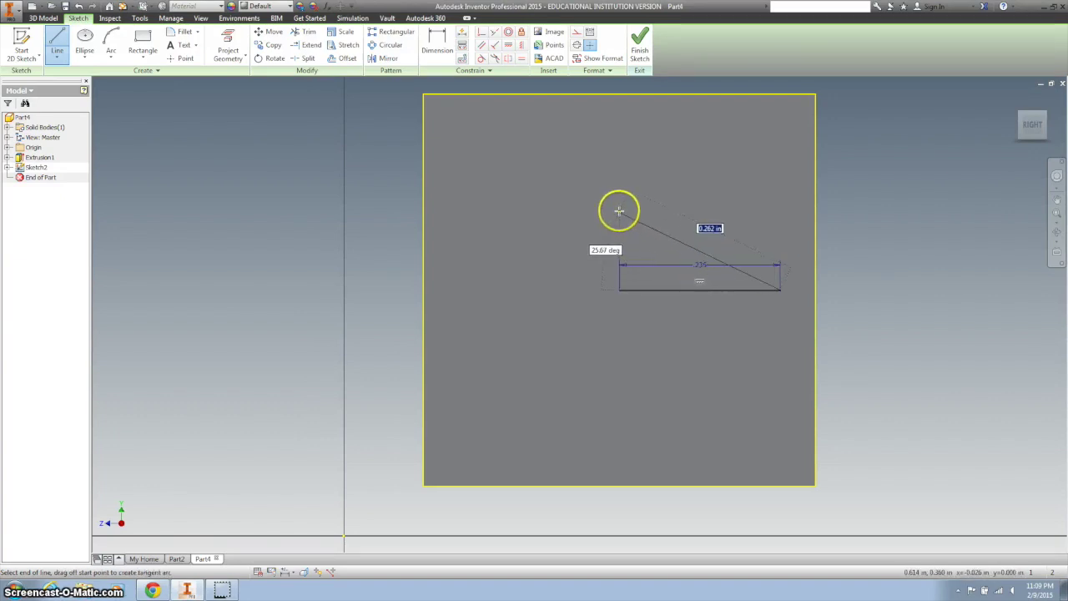
key(Escape)
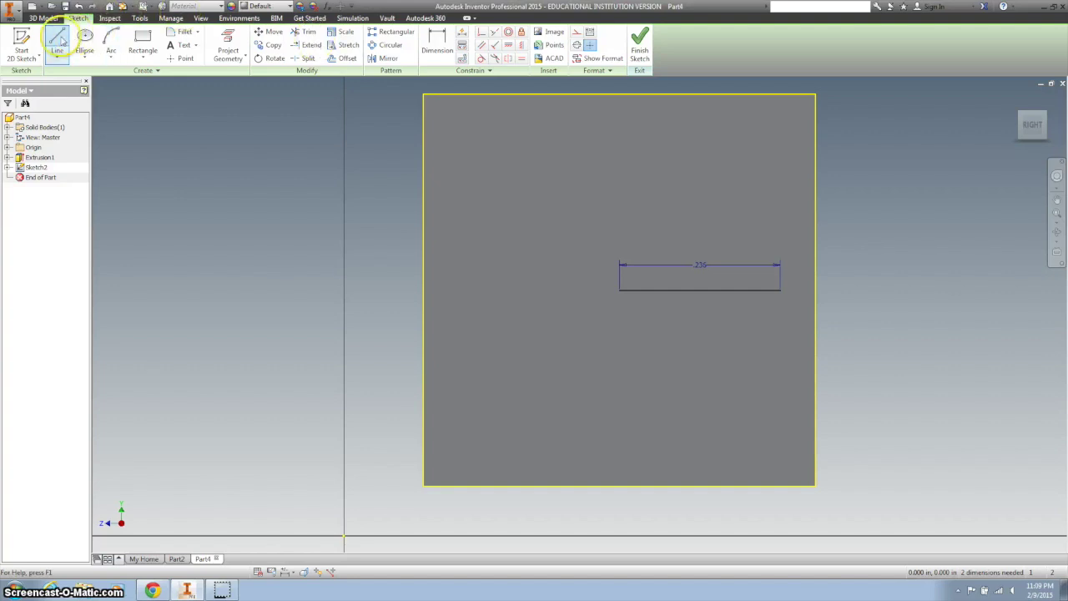
click(620, 266)
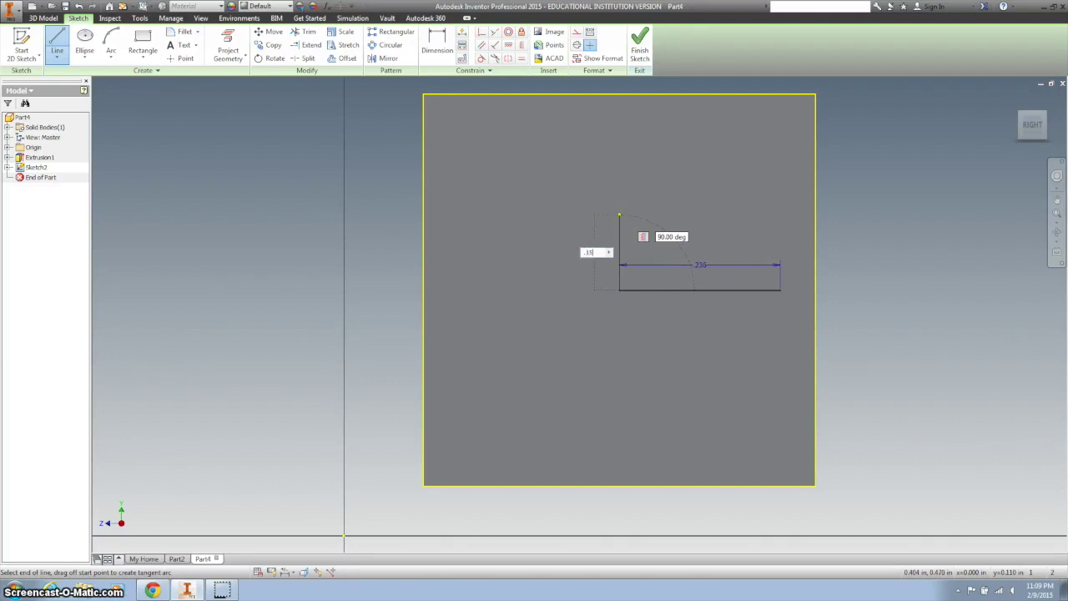
key(Return)
click(529, 226)
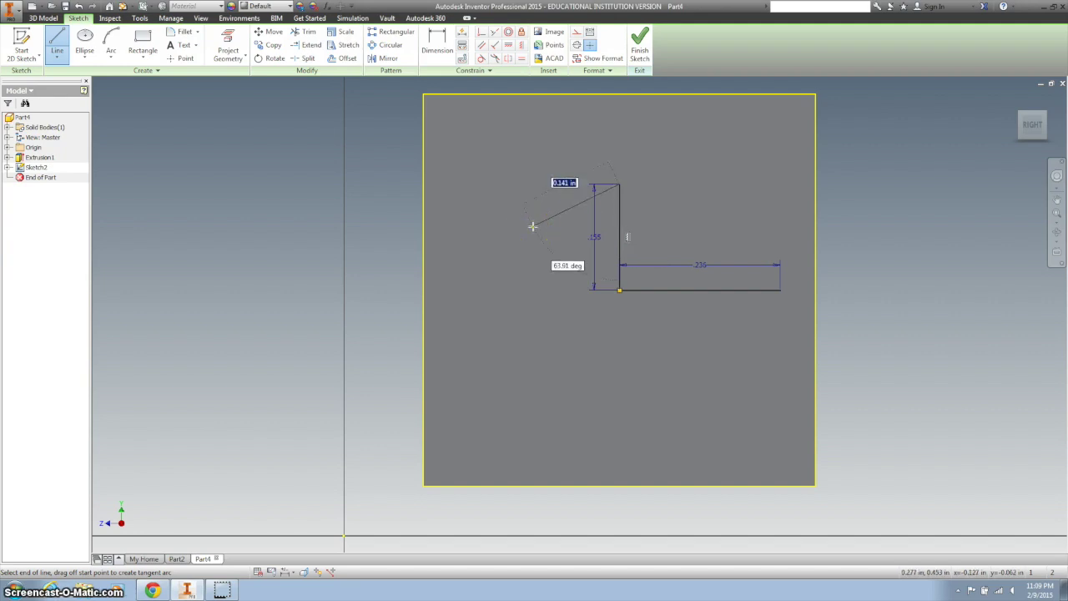
key(Escape)
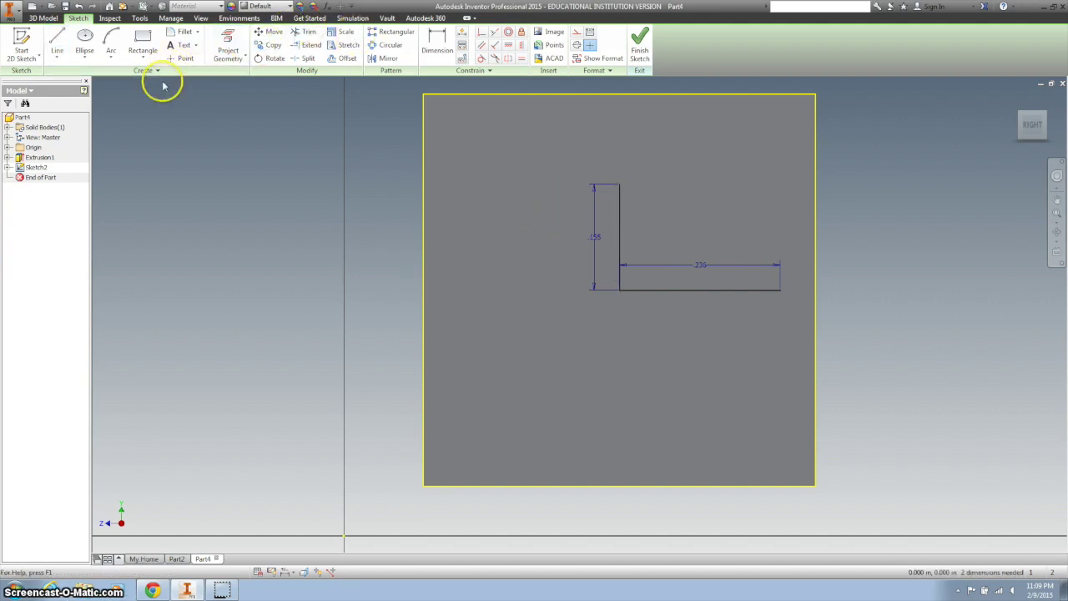
- Draw an ellipse spanning the horizontal line and the vertical line's top
click(84, 57)
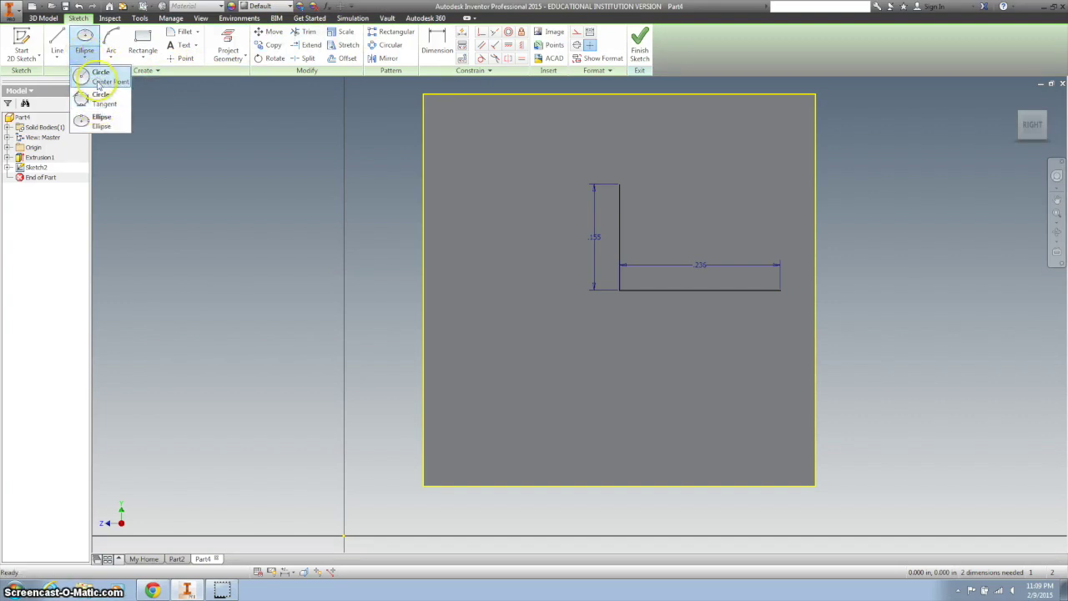
click(101, 120)
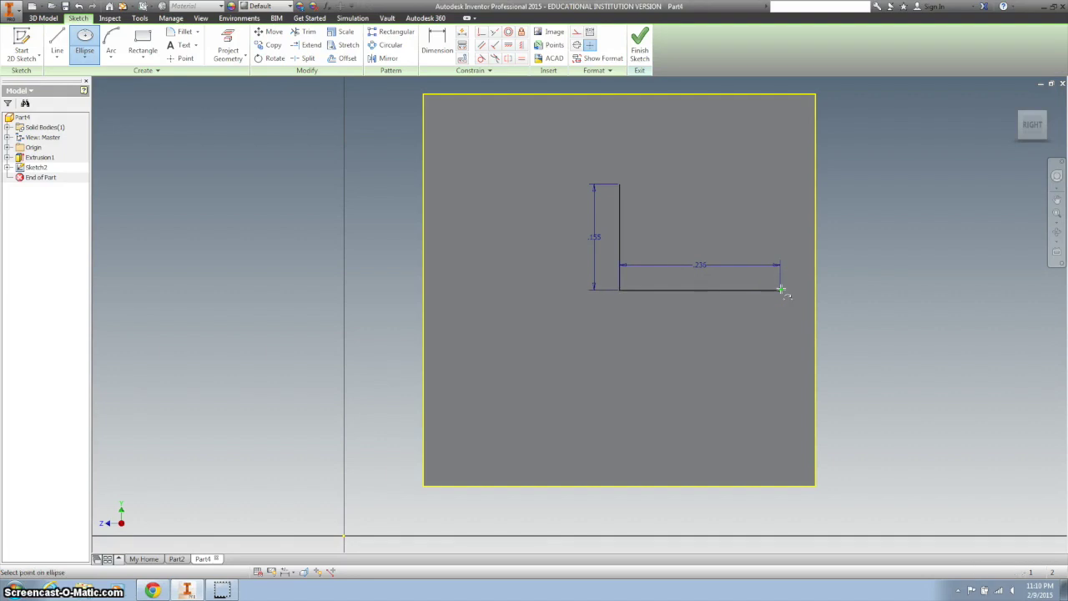
drag(780, 289, 620, 184)
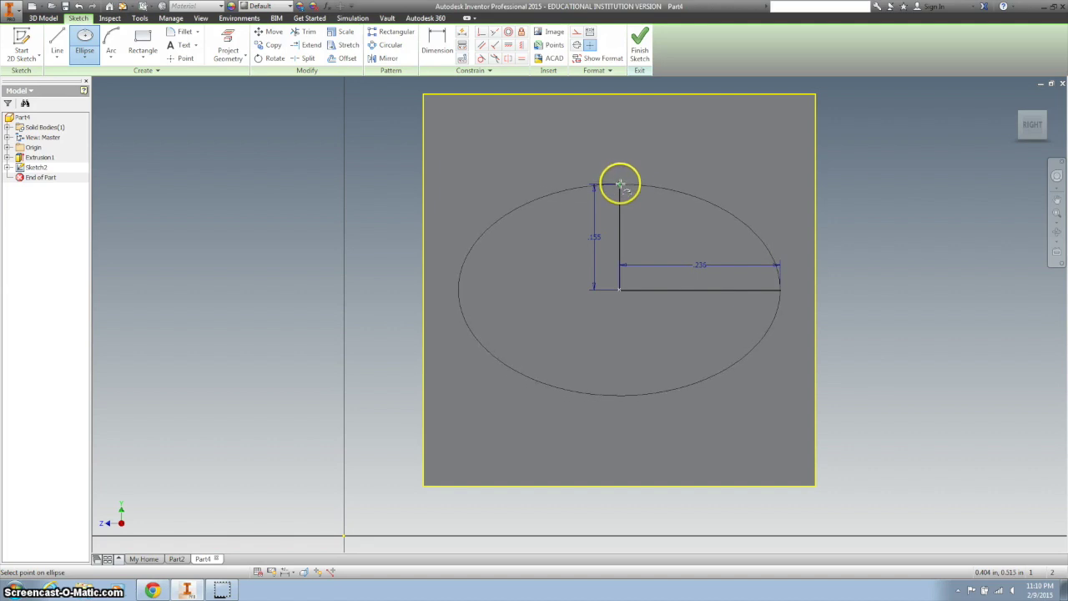
click(620, 184)
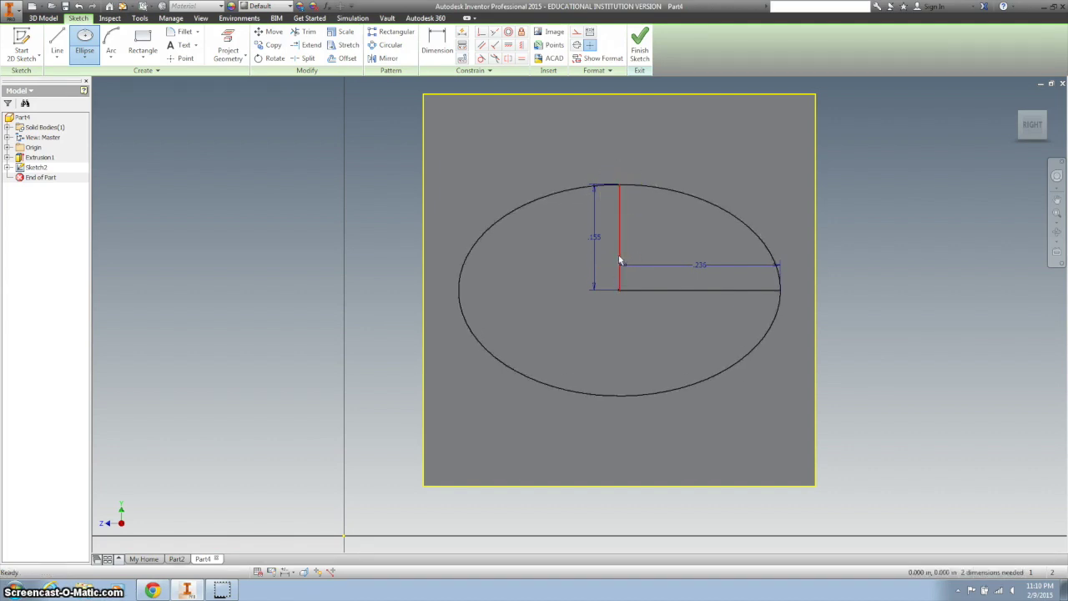
- Delete the 155 and 235 dimensions, trim both guide lines, and finish the sketch
click(598, 239)
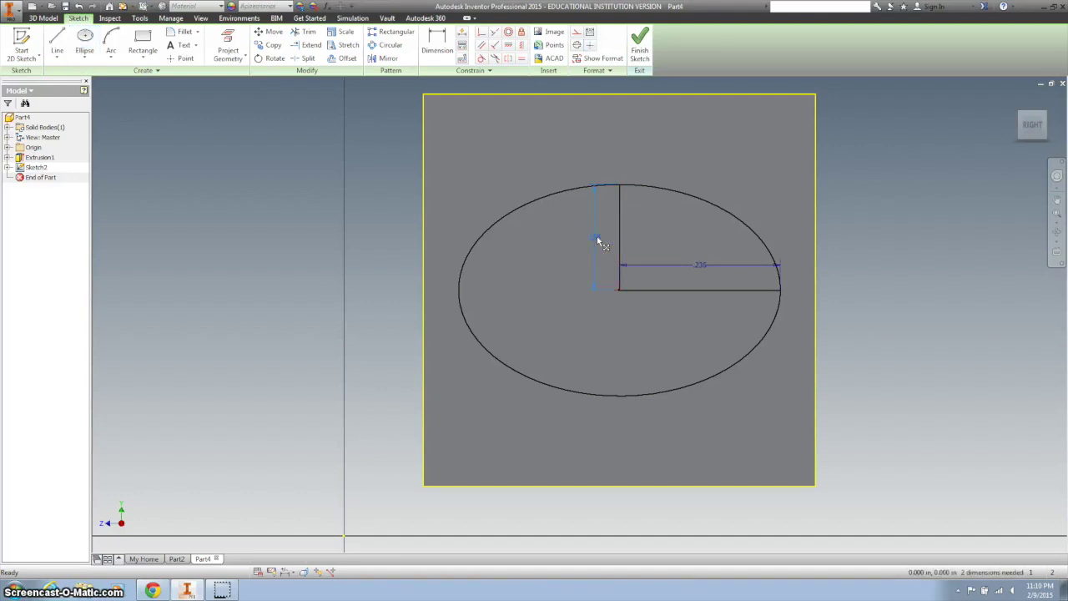
key(Delete)
click(689, 263)
key(Delete)
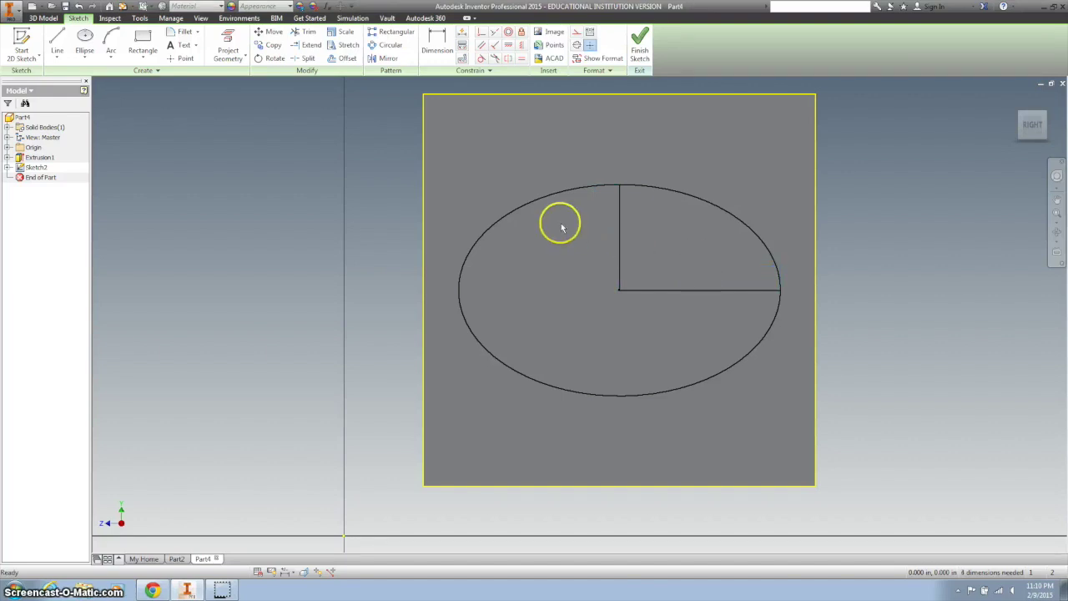
click(304, 32)
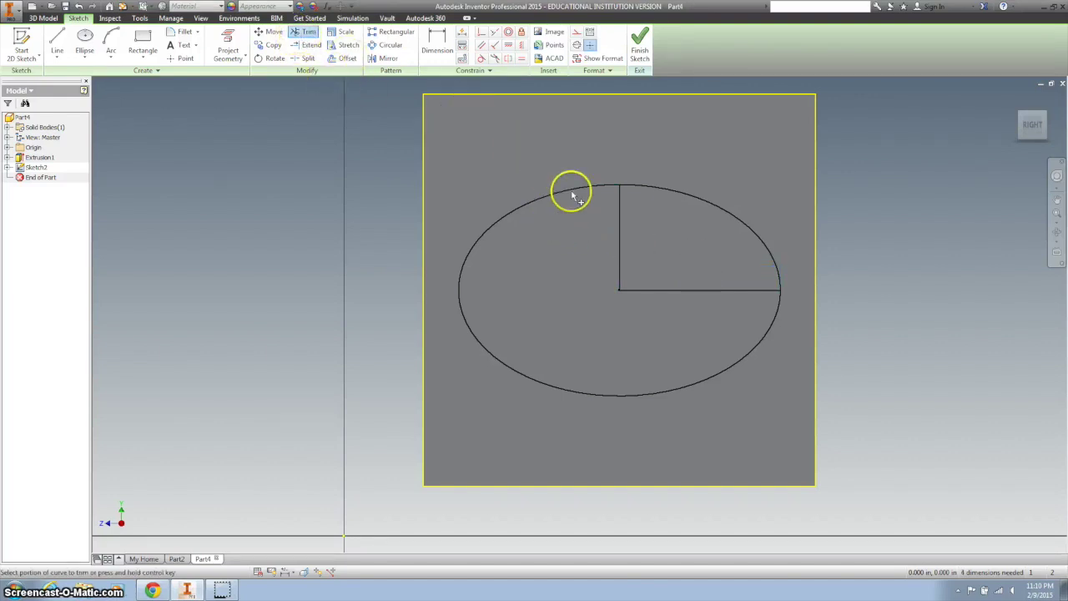
click(620, 224)
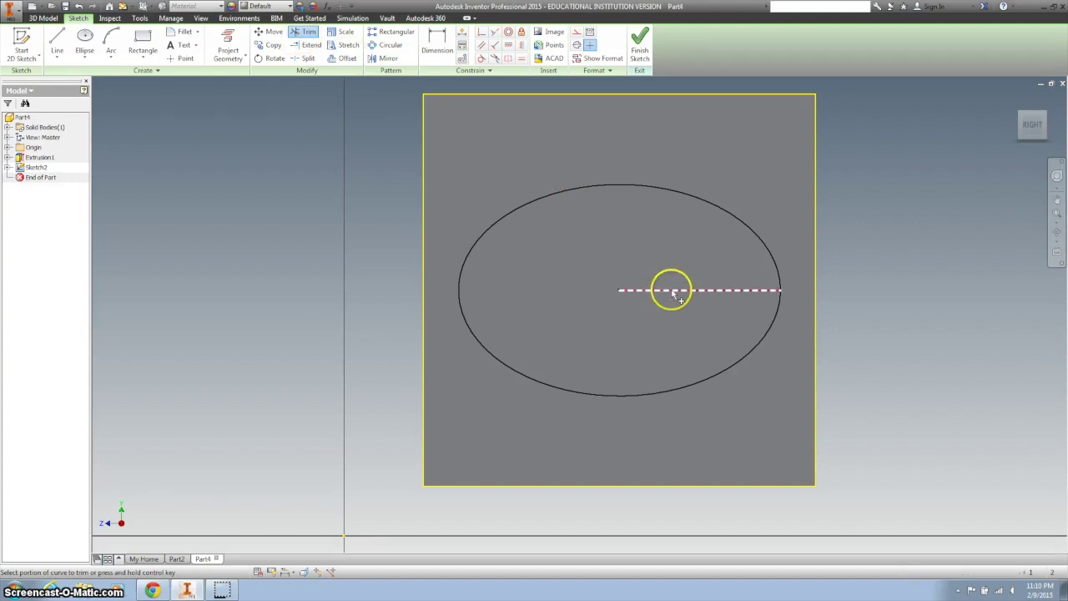
click(674, 291)
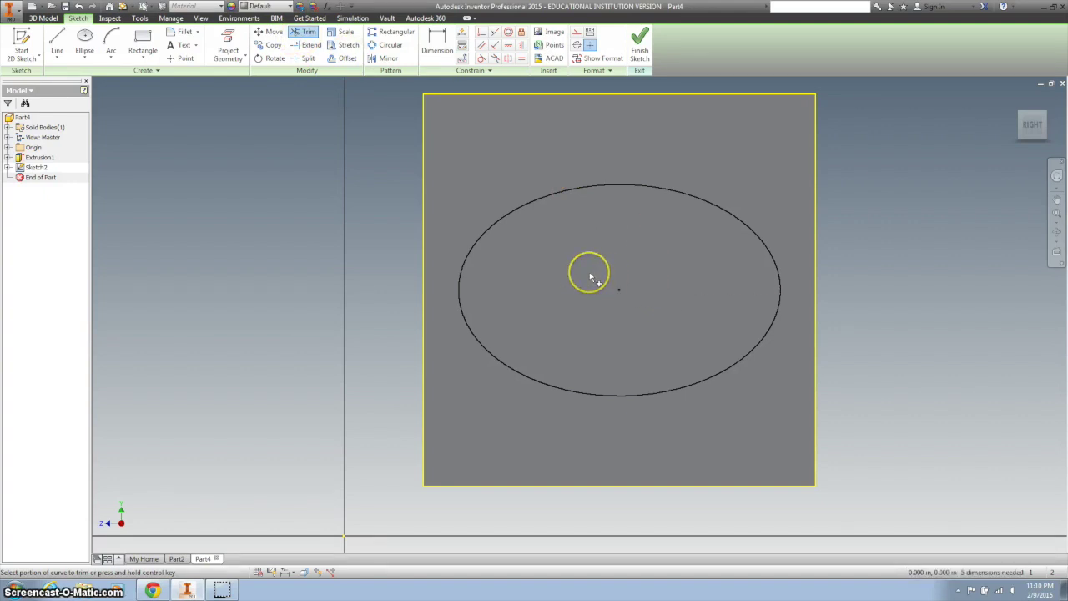
click(577, 237)
click(638, 37)
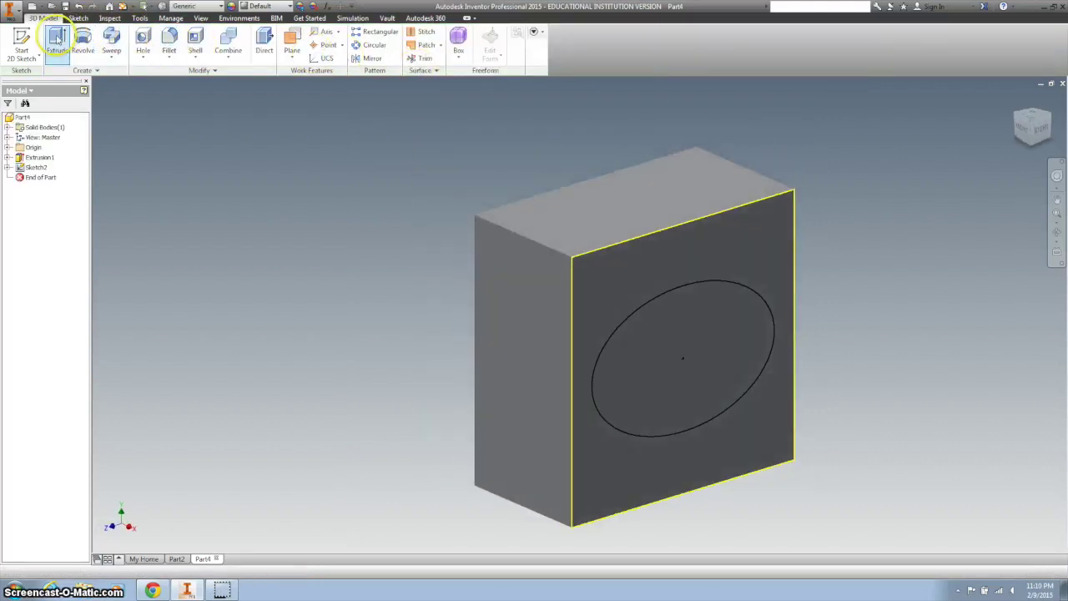
- Extrude the ellipse .115 into the elliptical neck and select the neck's end face
click(57, 37)
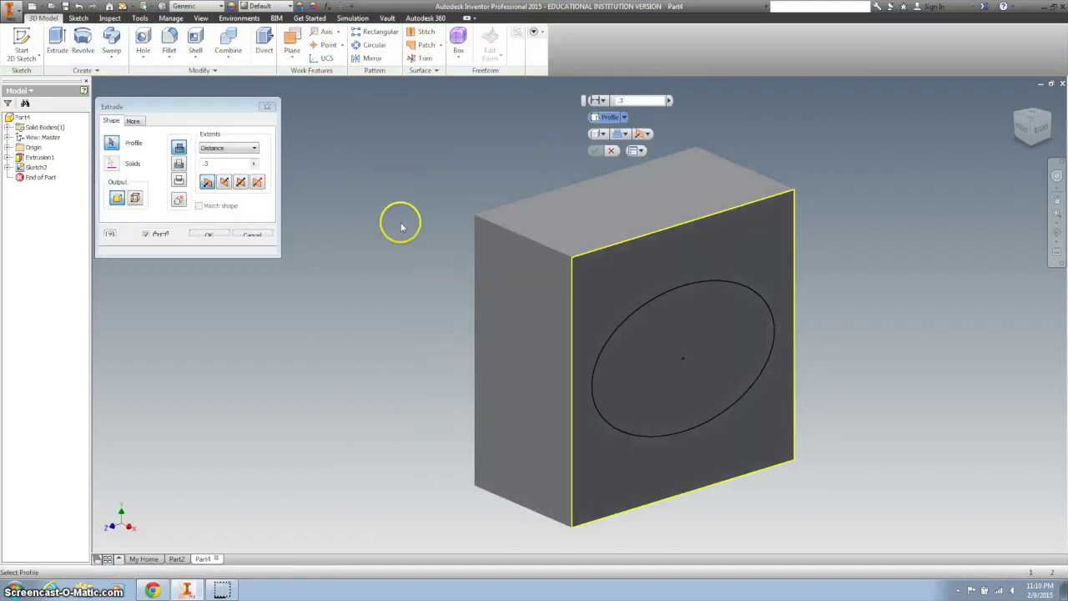
click(664, 316)
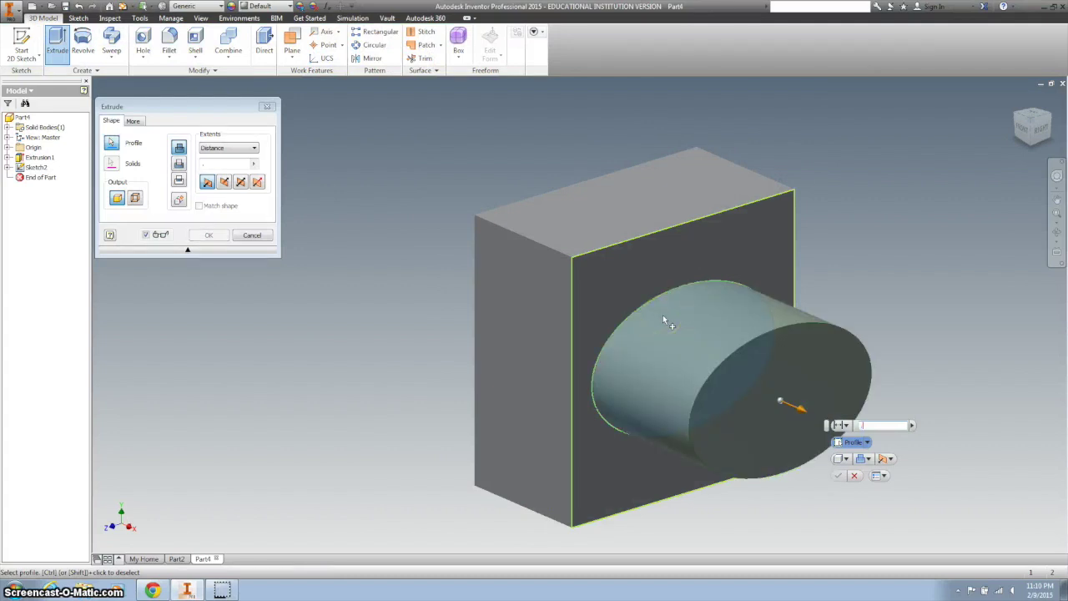
key(Return)
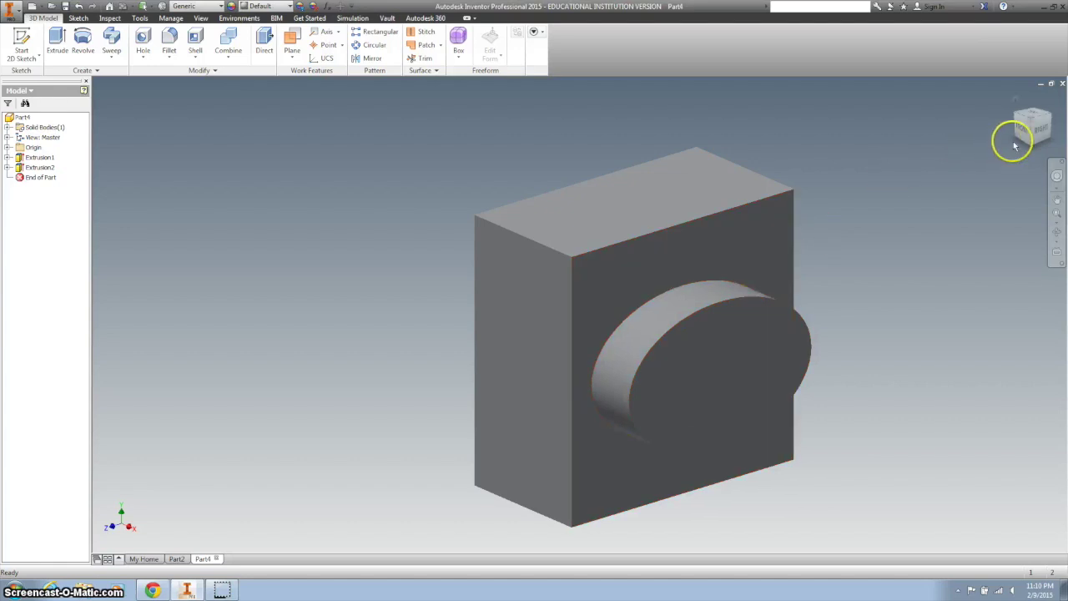
middle_drag(889, 239, 767, 200)
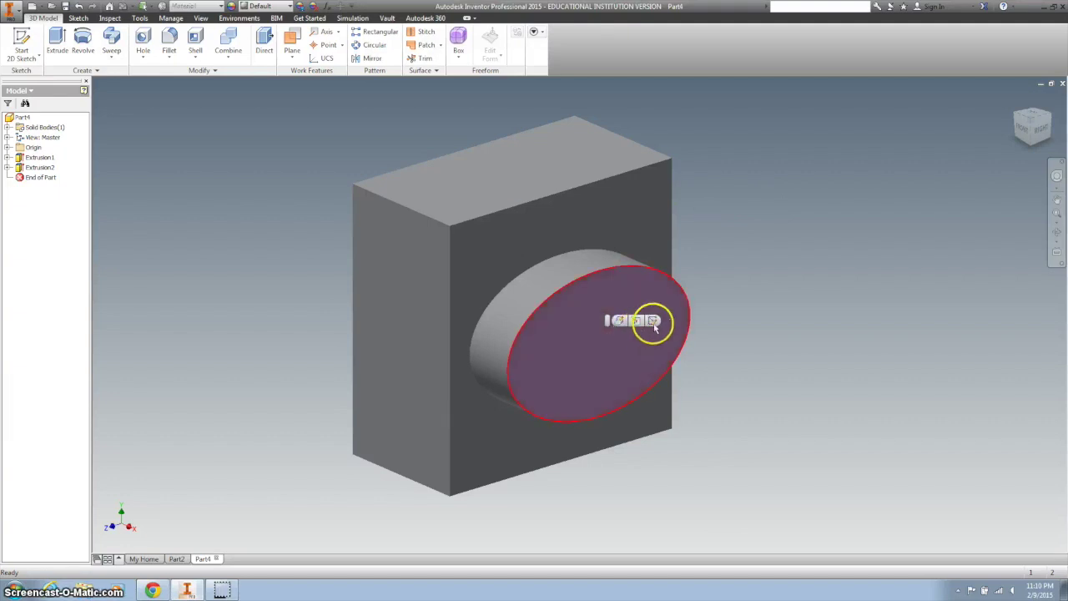
click(655, 327)
- Sketch on the neck face: project its ellipse edge, offset it outward 0.05 in, and finish
key(s)
key(F2)
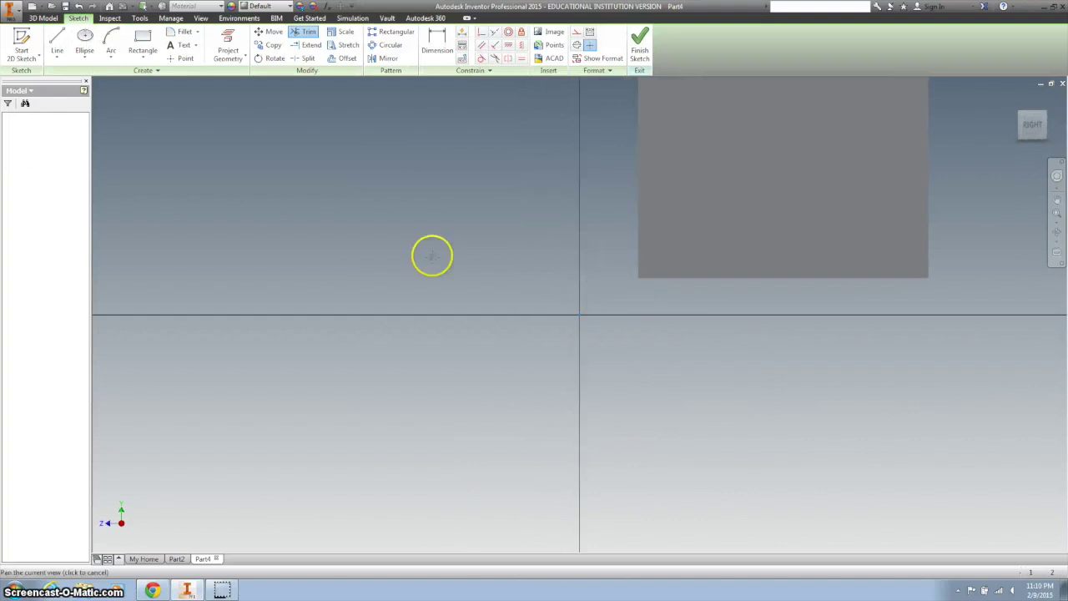
drag(431, 253, 327, 336)
click(228, 46)
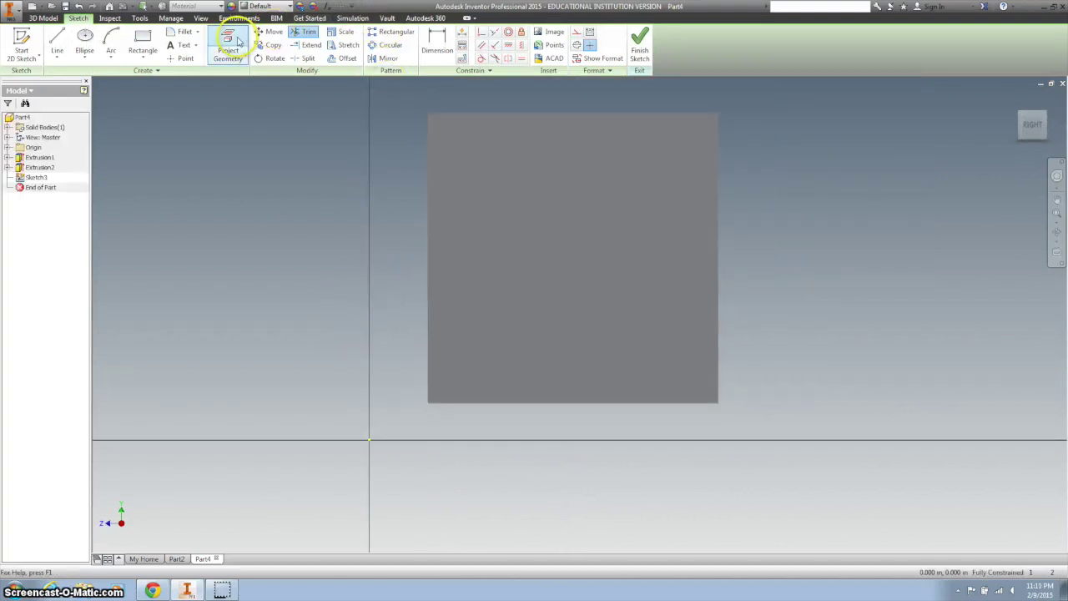
click(579, 239)
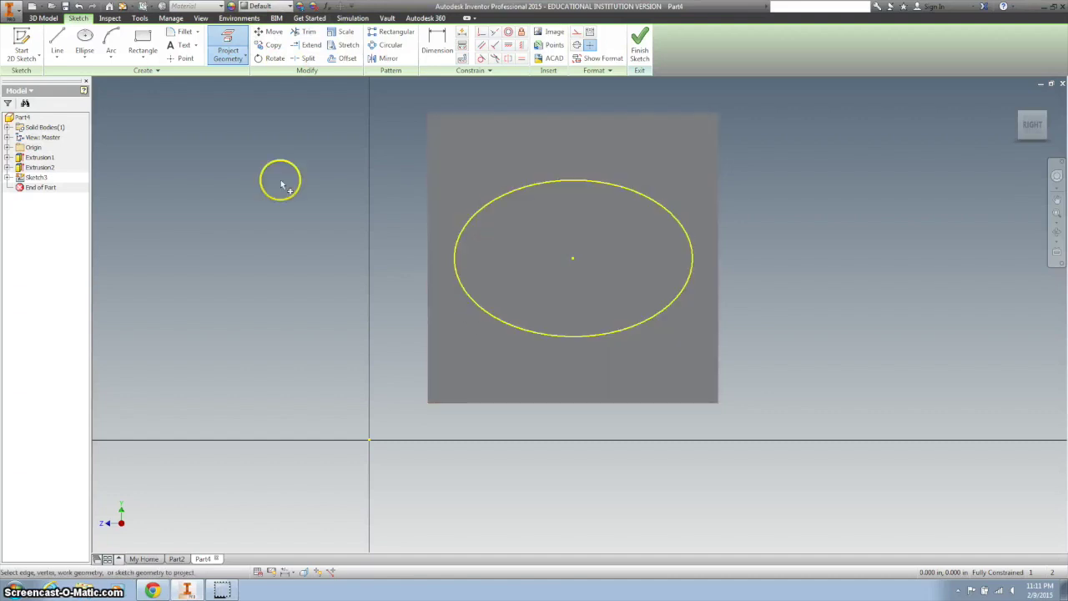
click(344, 58)
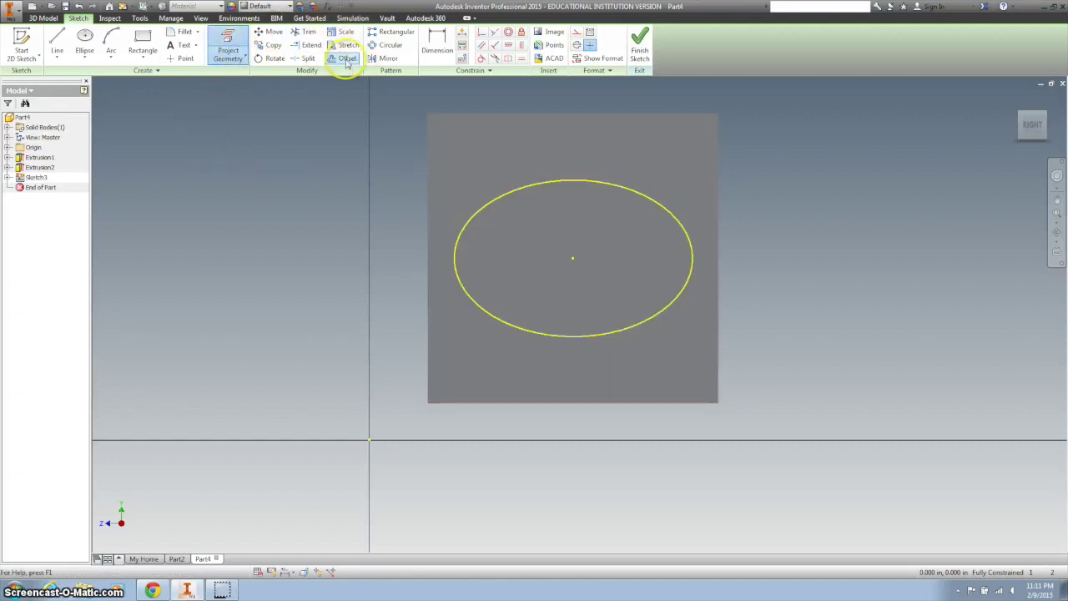
click(511, 186)
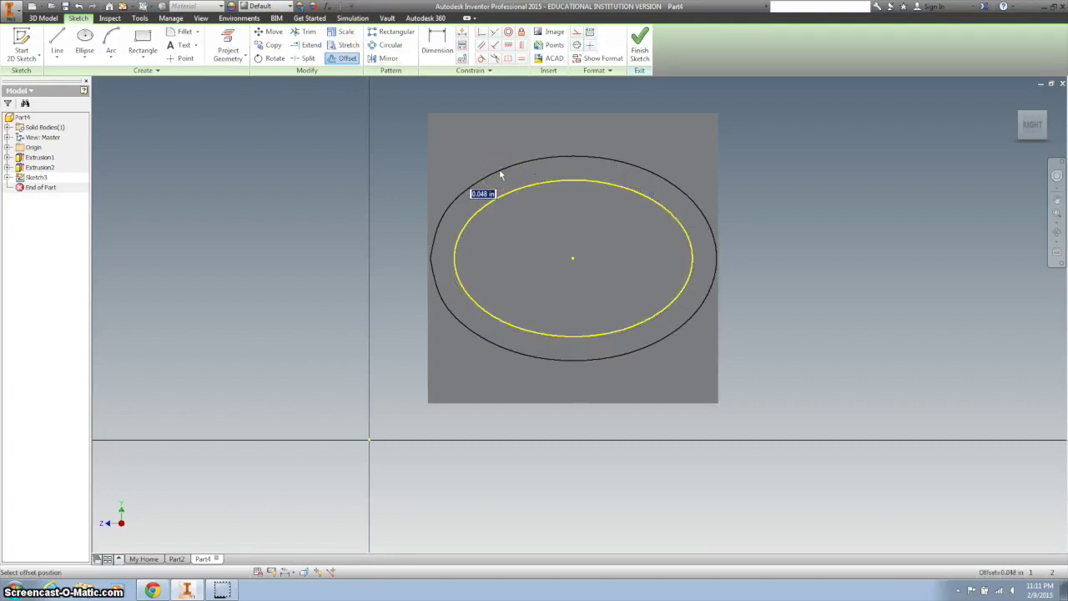
text(.05)
key(Return)
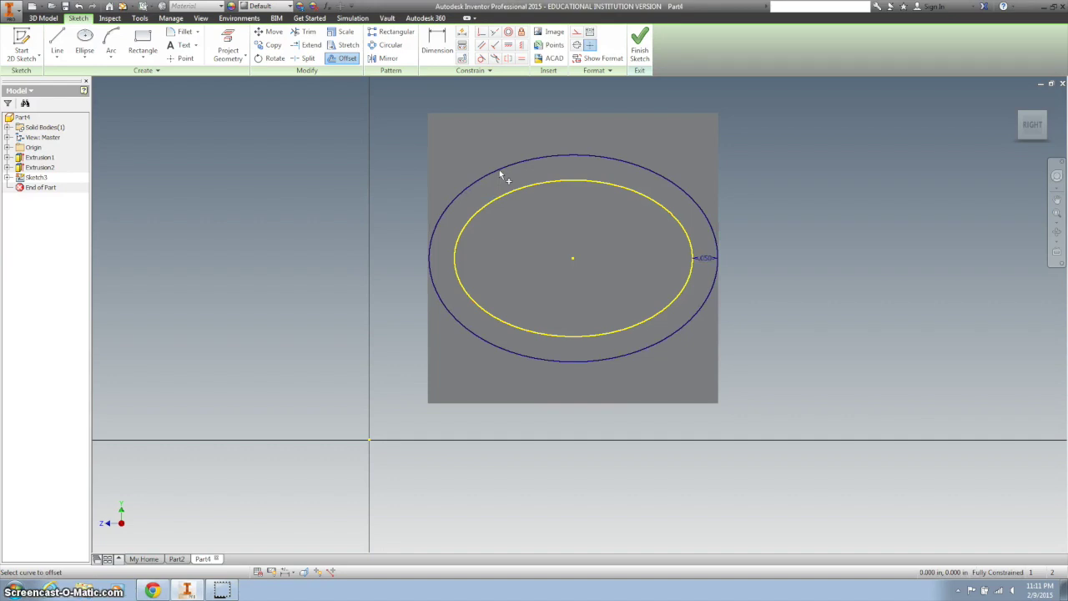
click(644, 49)
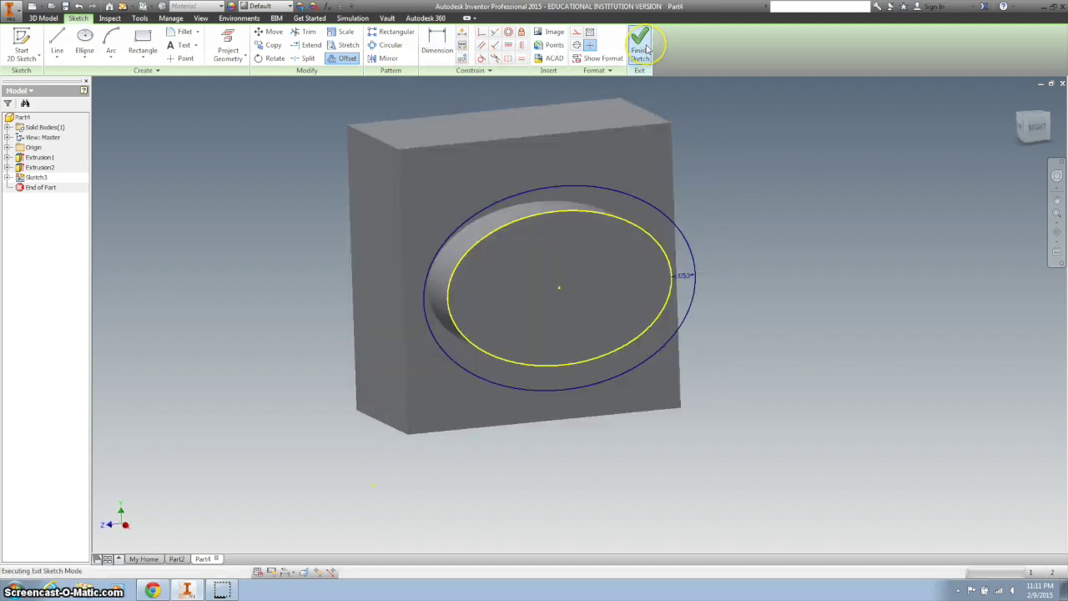
- Extrude the inner ellipse and outer ring profiles .84 in with a 10° taper
click(64, 44)
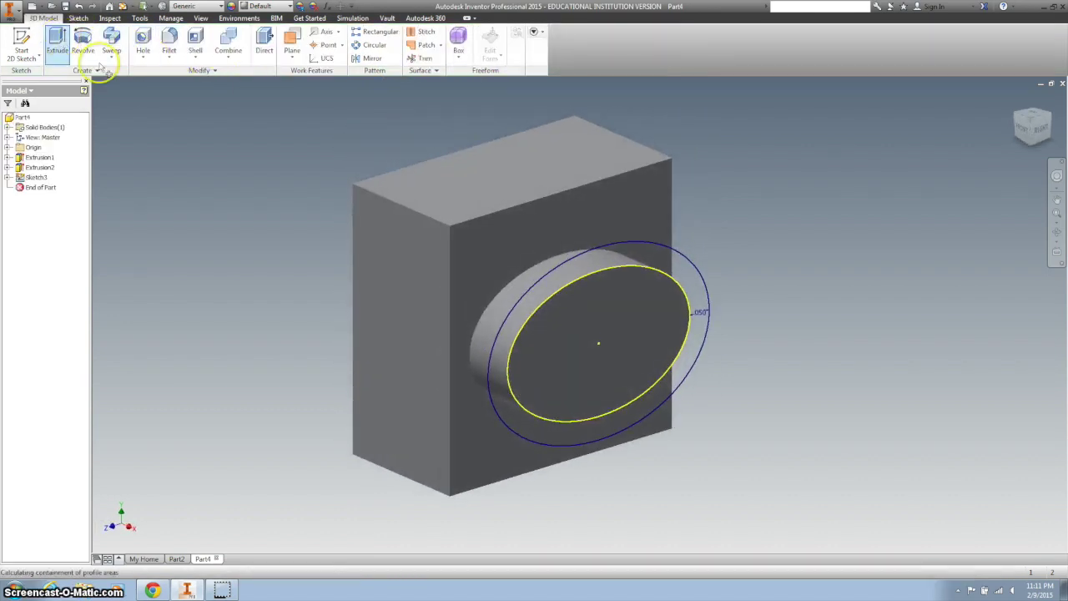
click(610, 313)
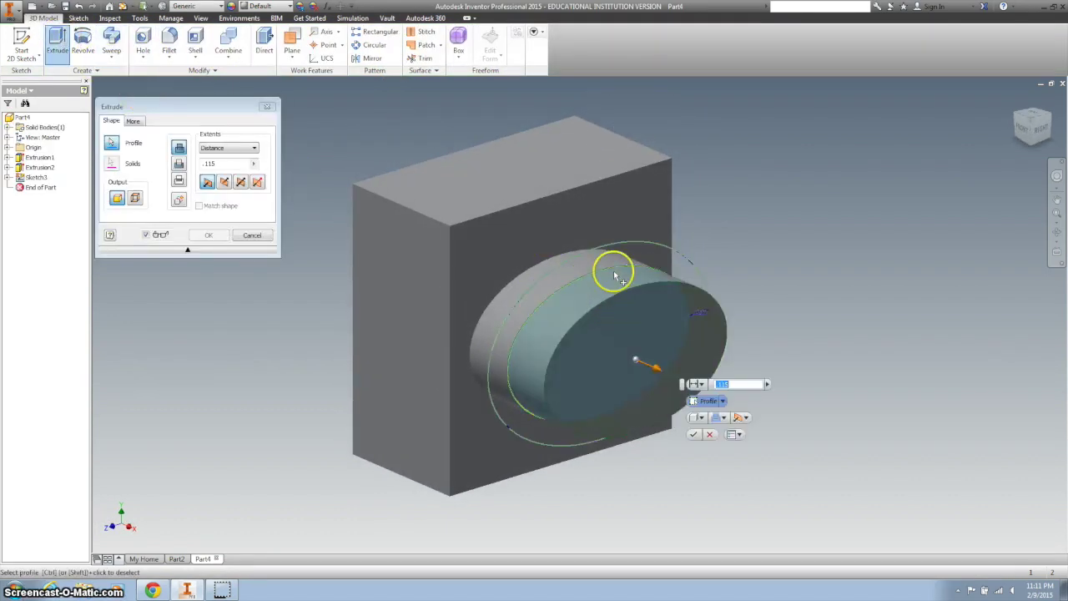
click(615, 257)
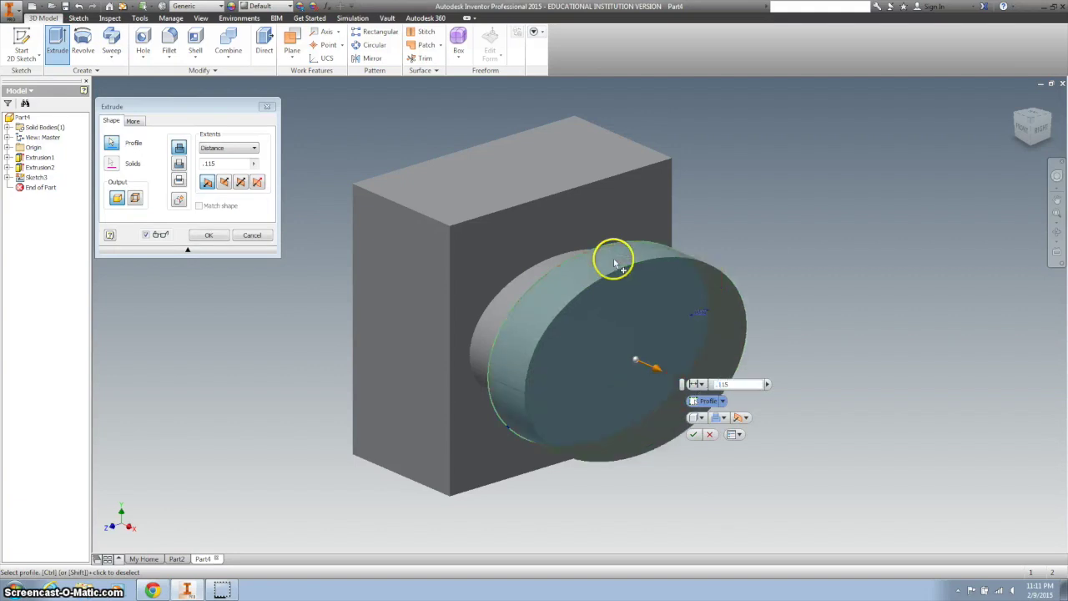
click(720, 385)
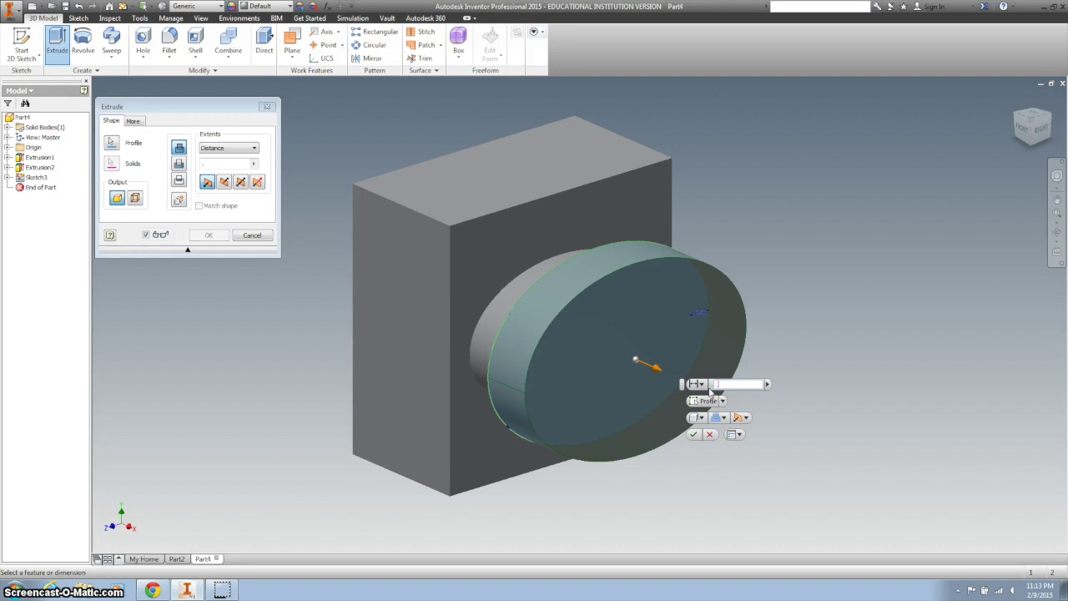
text(84)
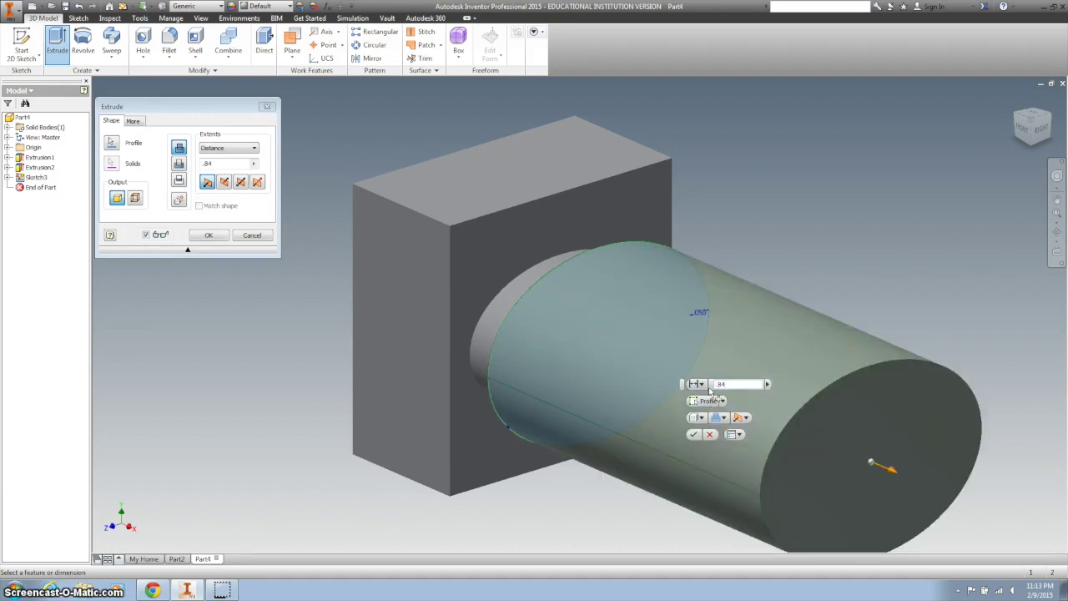
click(134, 122)
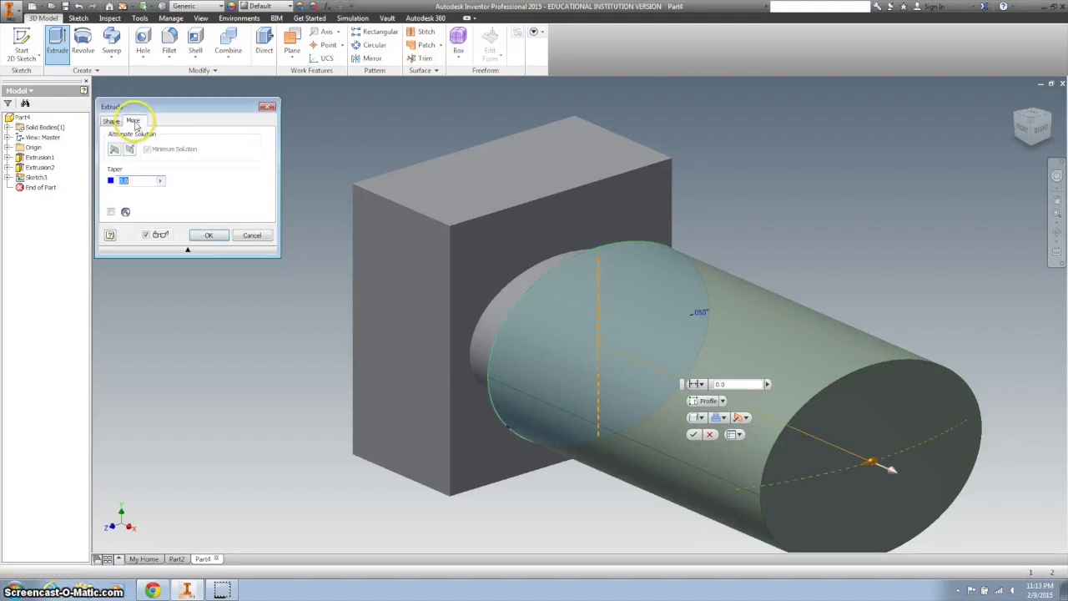
double_click(137, 178)
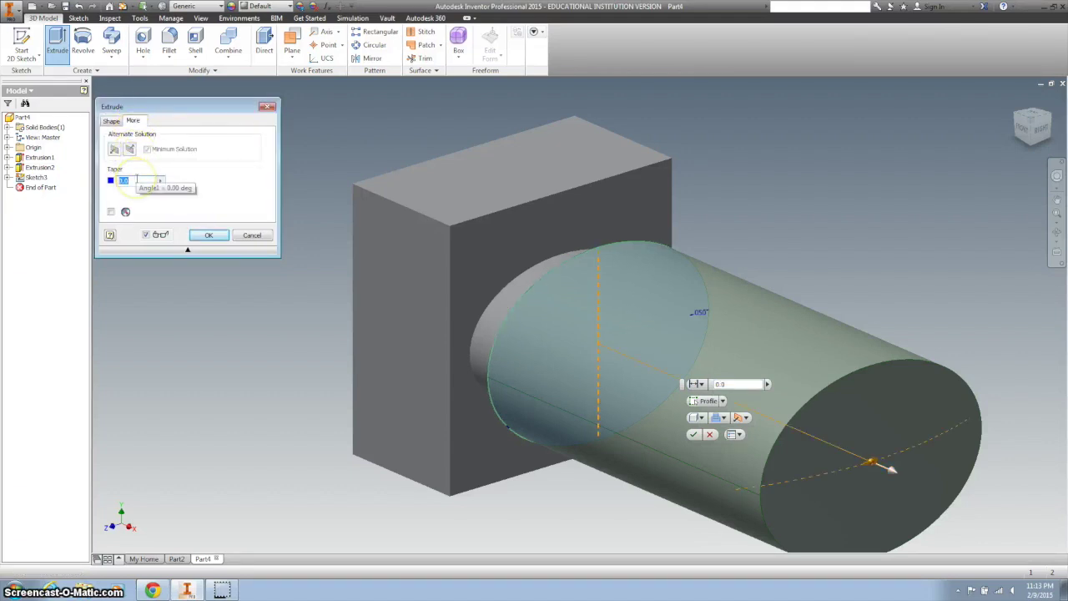
text(10)
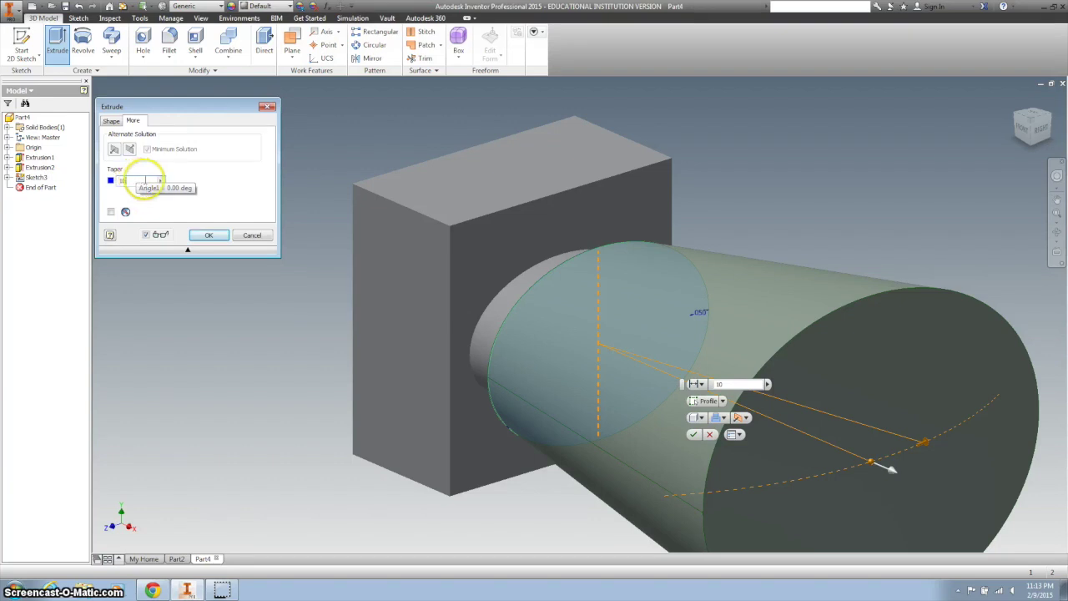
click(209, 235)
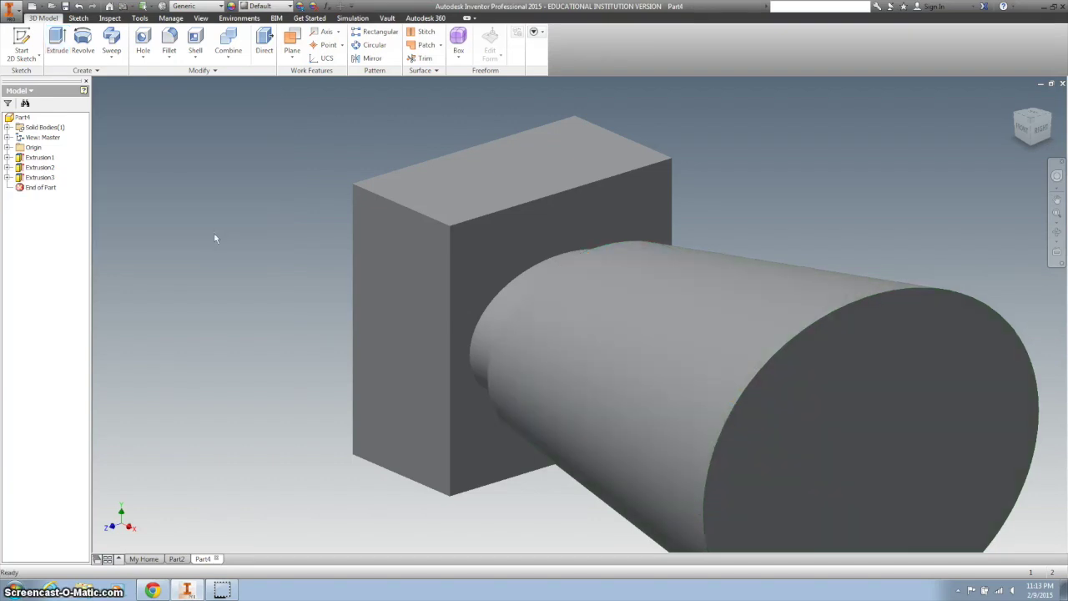
- Save As the part under the file name male automoblox SP.ipt in the Inventor folder
click(15, 11)
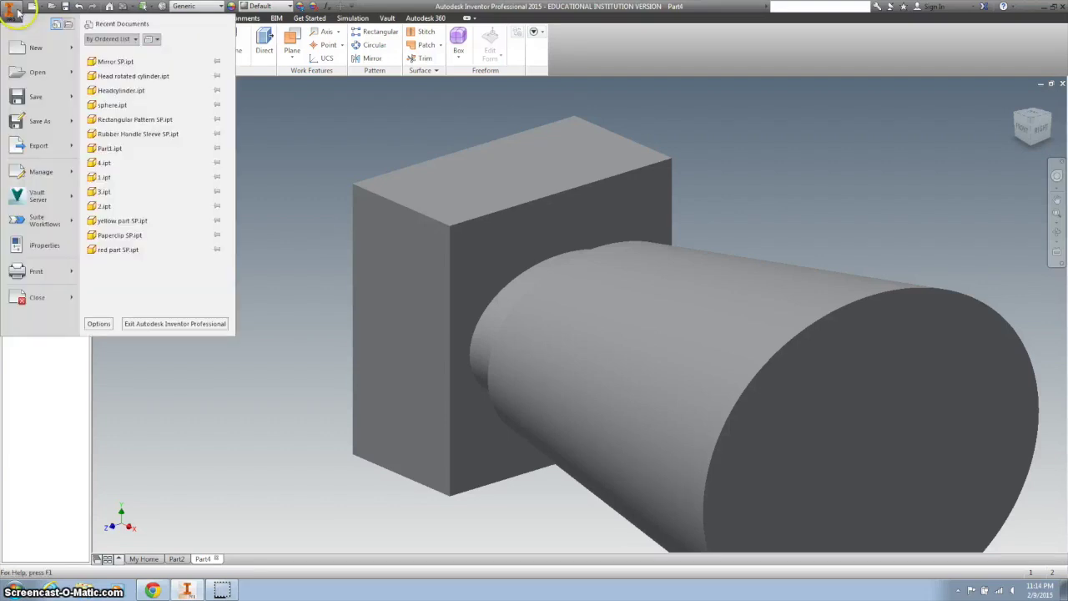
click(33, 120)
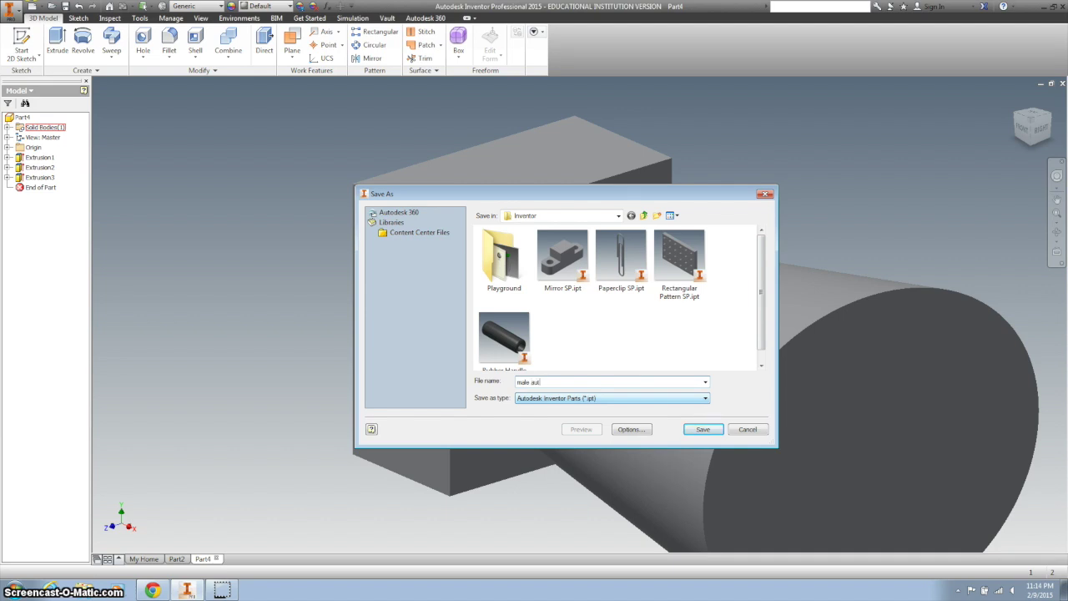
text(blox SP)
click(703, 428)
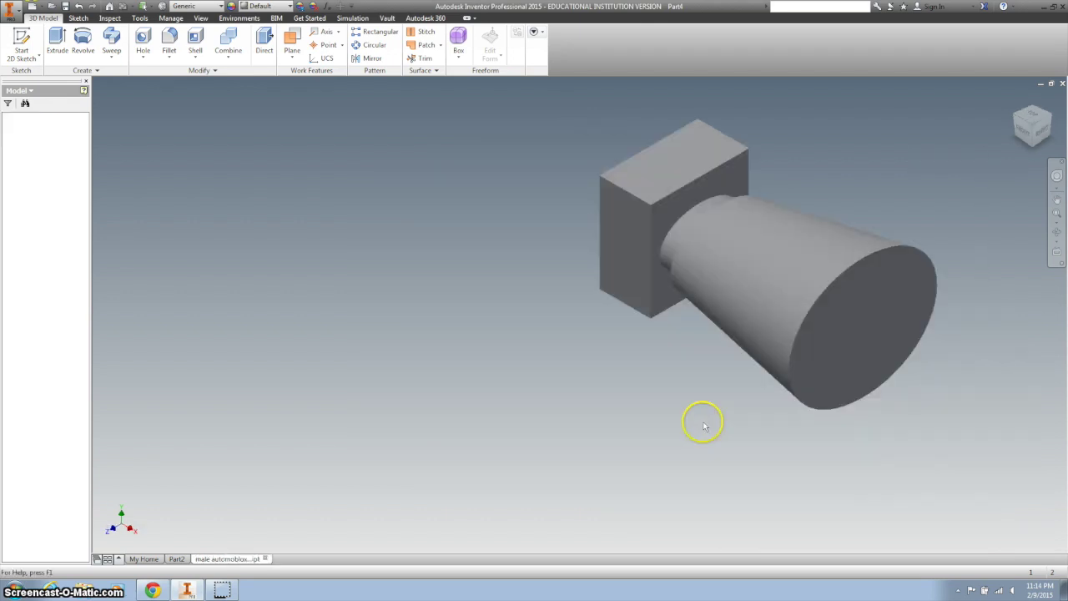
- Snap to a straight-on face view and set it as the Front view via the ViewCube
drag(1035, 149, 1037, 144)
click(1036, 143)
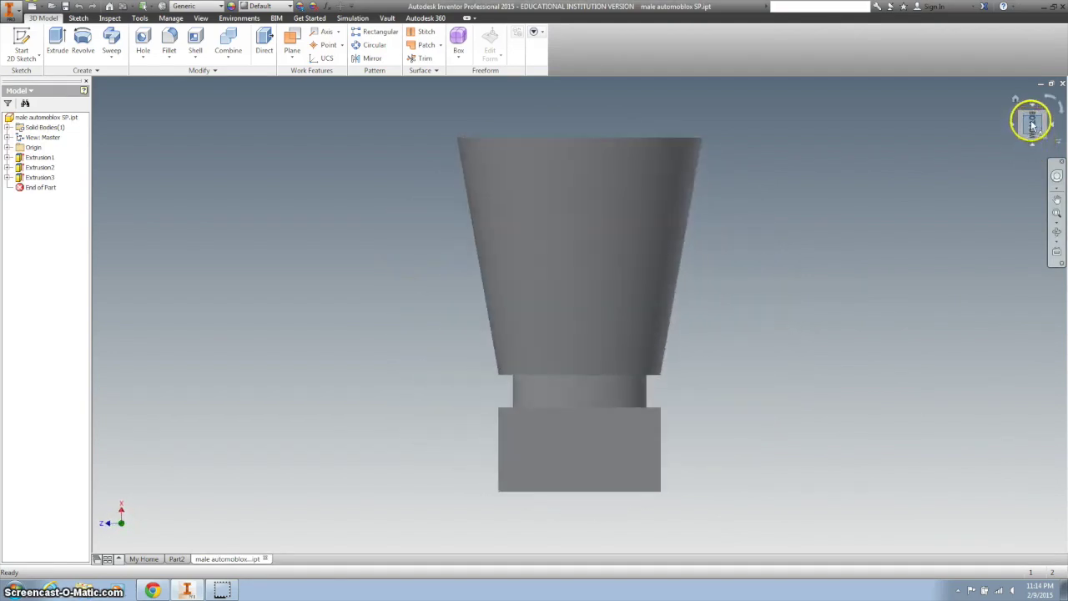
right_click(1032, 125)
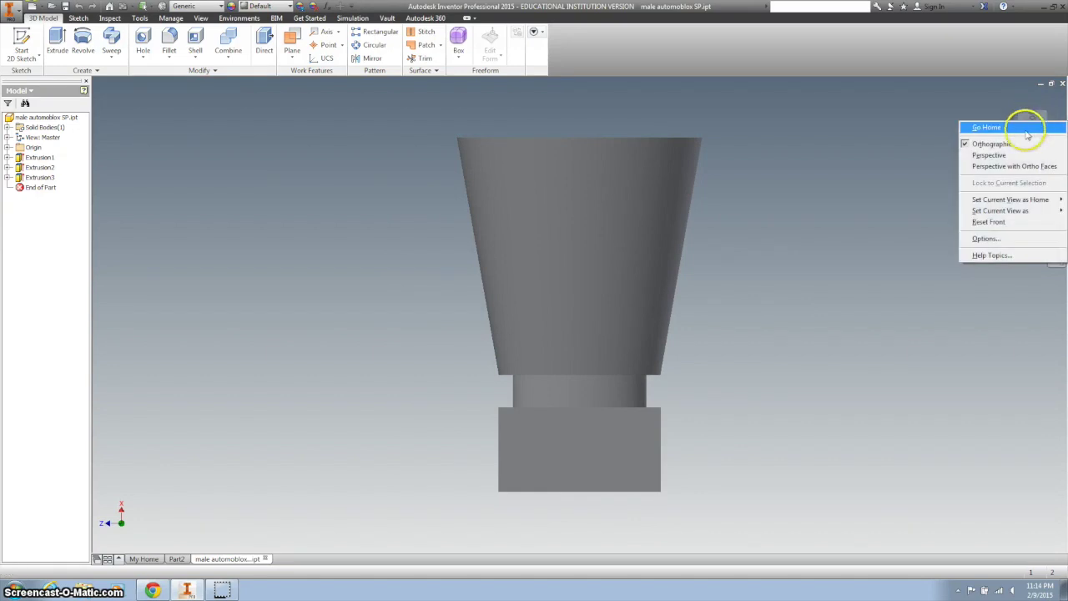
mouse_move(1014, 201)
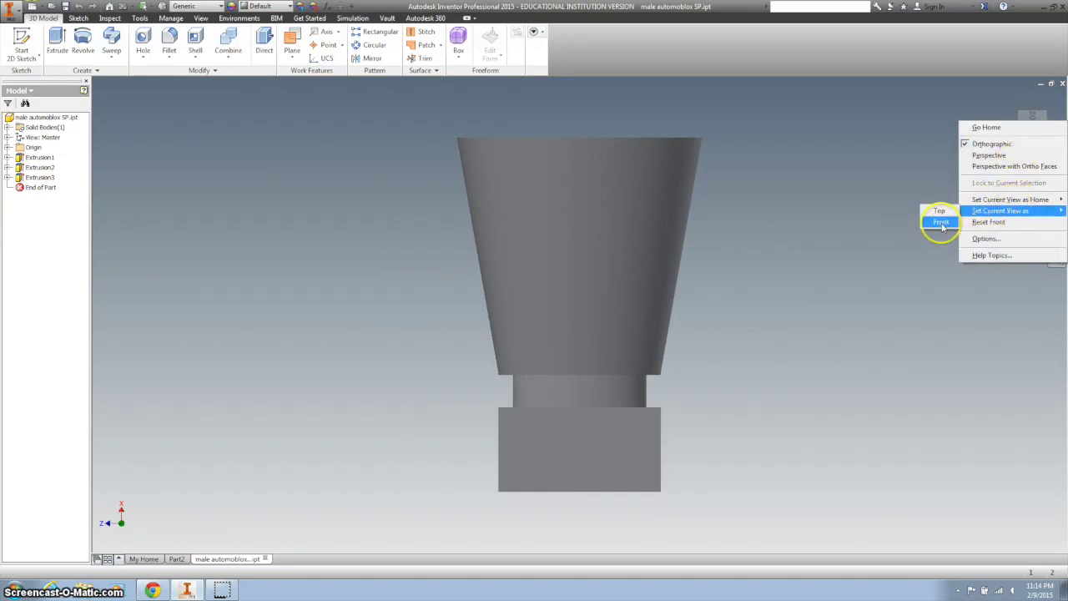
click(942, 222)
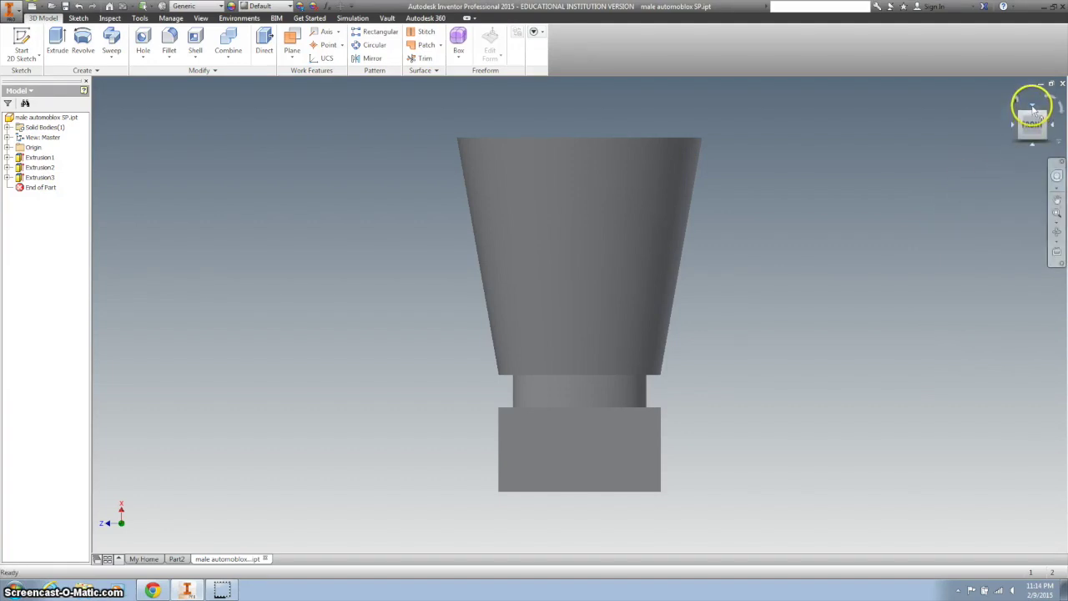
- Orbit to an upright isometric view of the body and set it as Home at fixed distance
click(1033, 110)
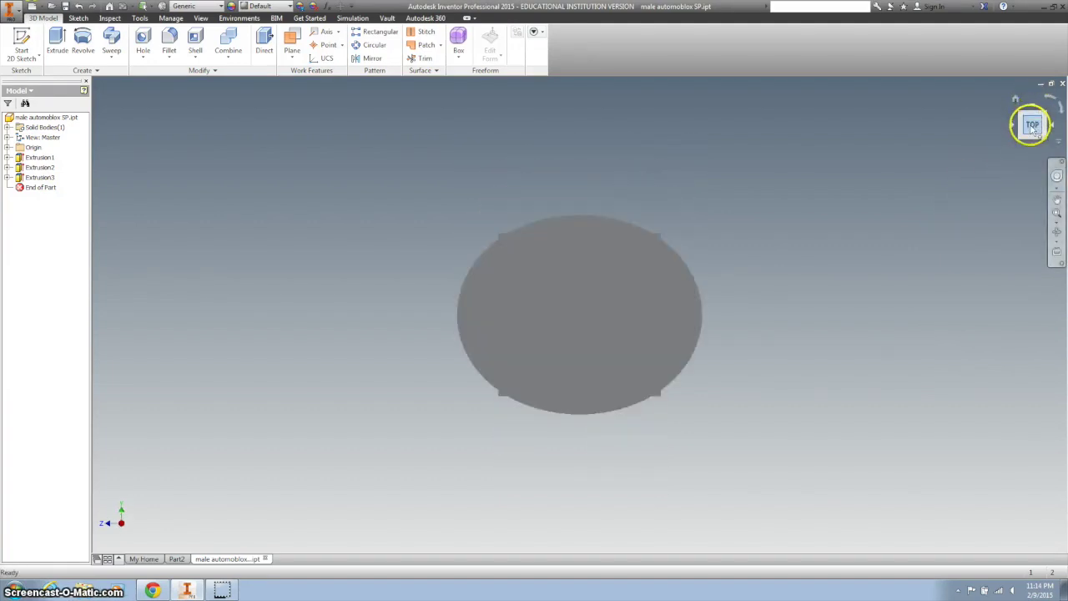
click(1015, 100)
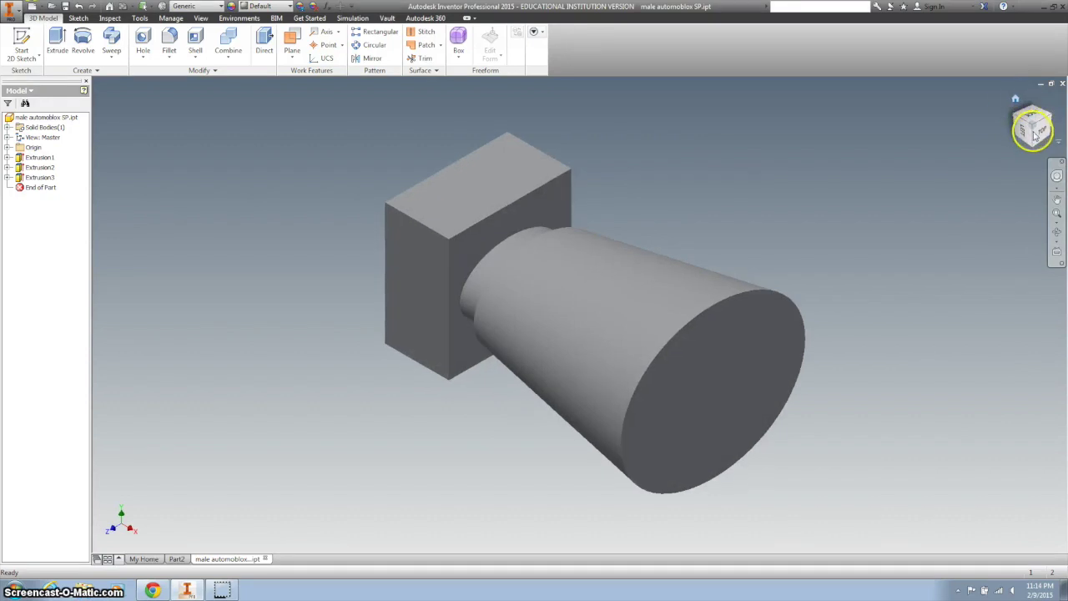
click(1042, 138)
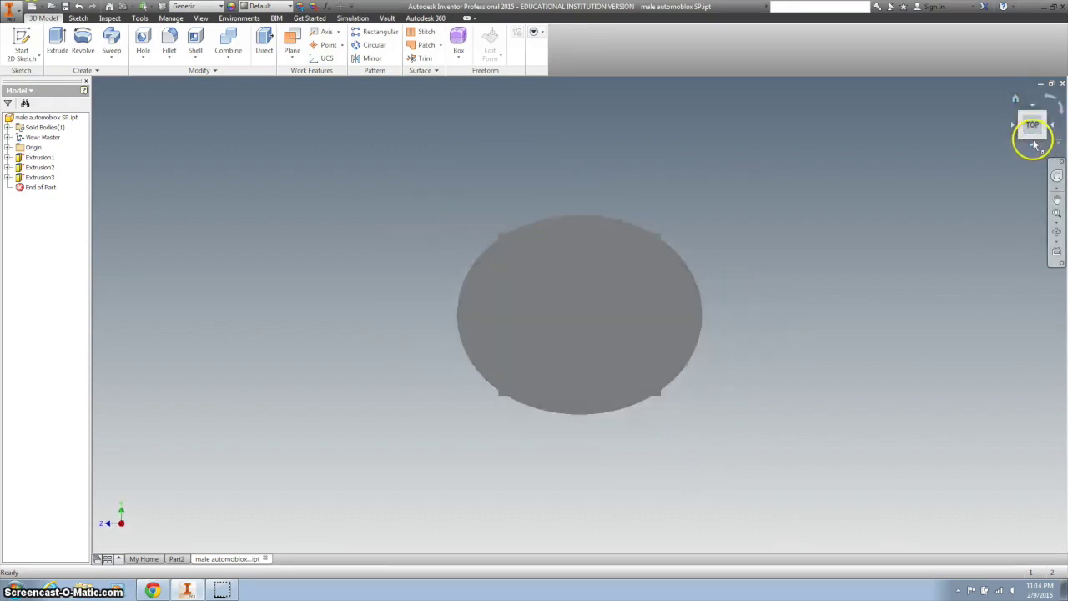
click(1033, 148)
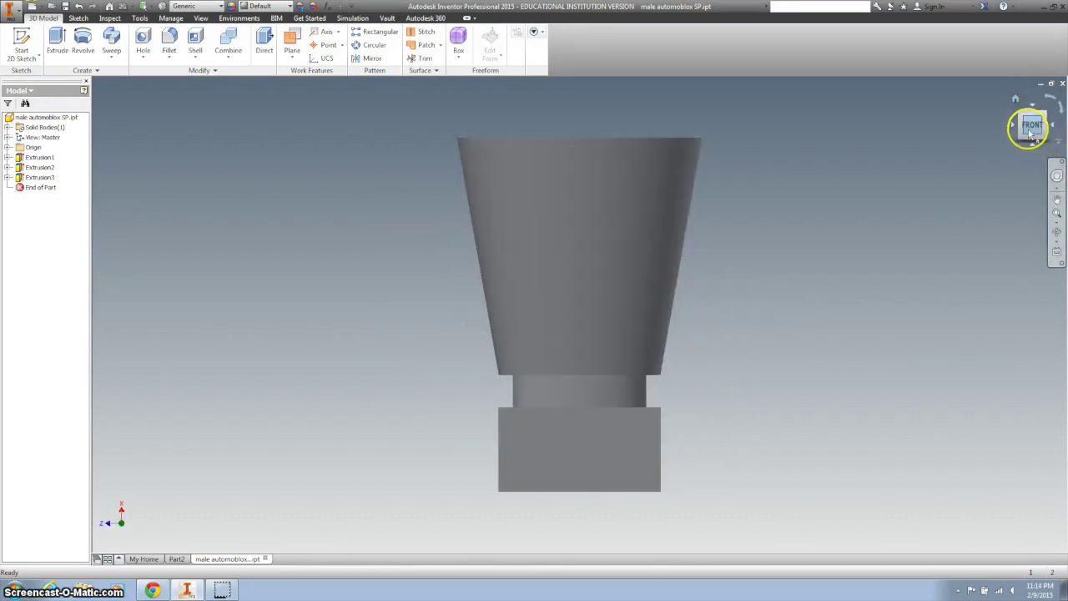
click(1020, 116)
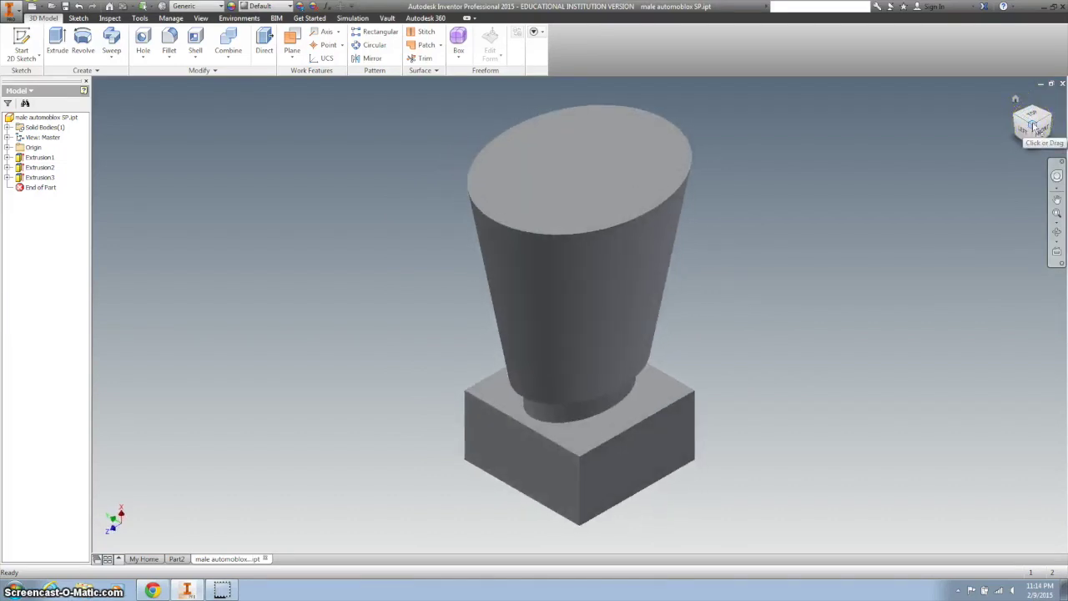
drag(1053, 119, 985, 148)
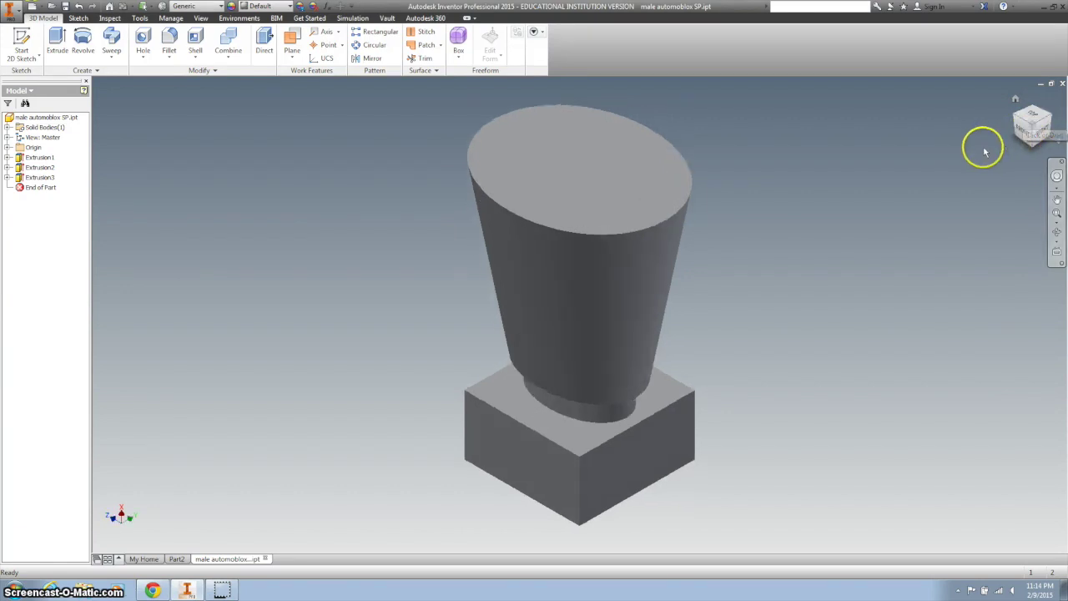
right_click(1016, 102)
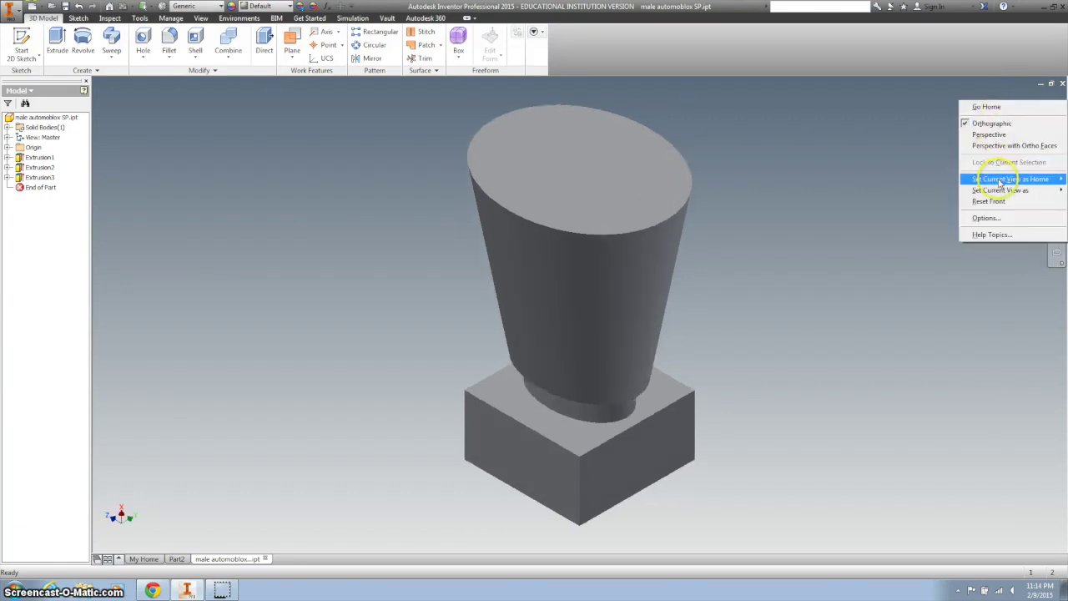
mouse_move(999, 183)
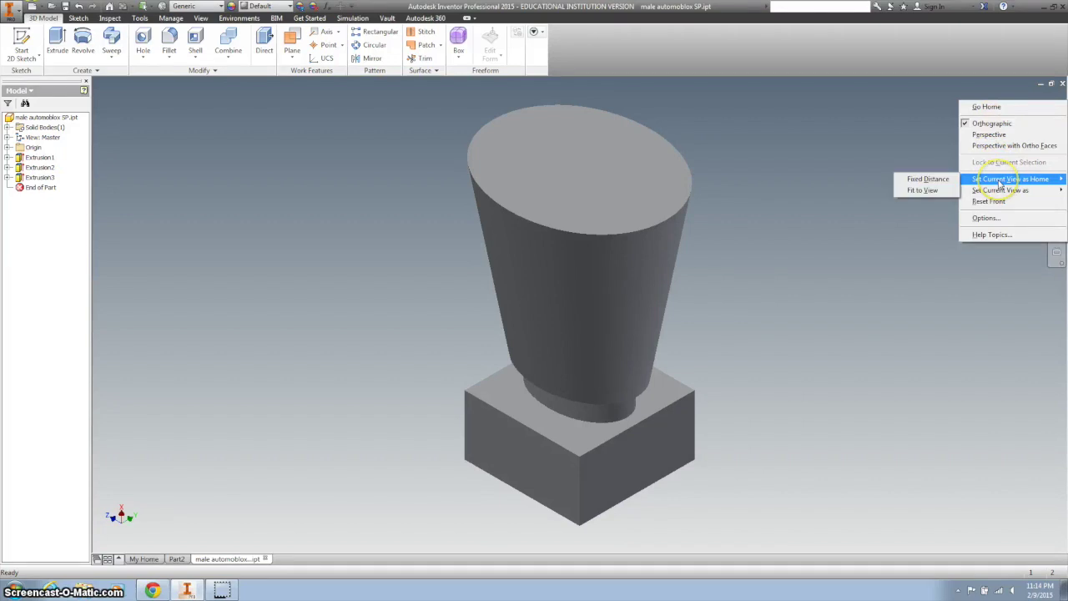
click(946, 181)
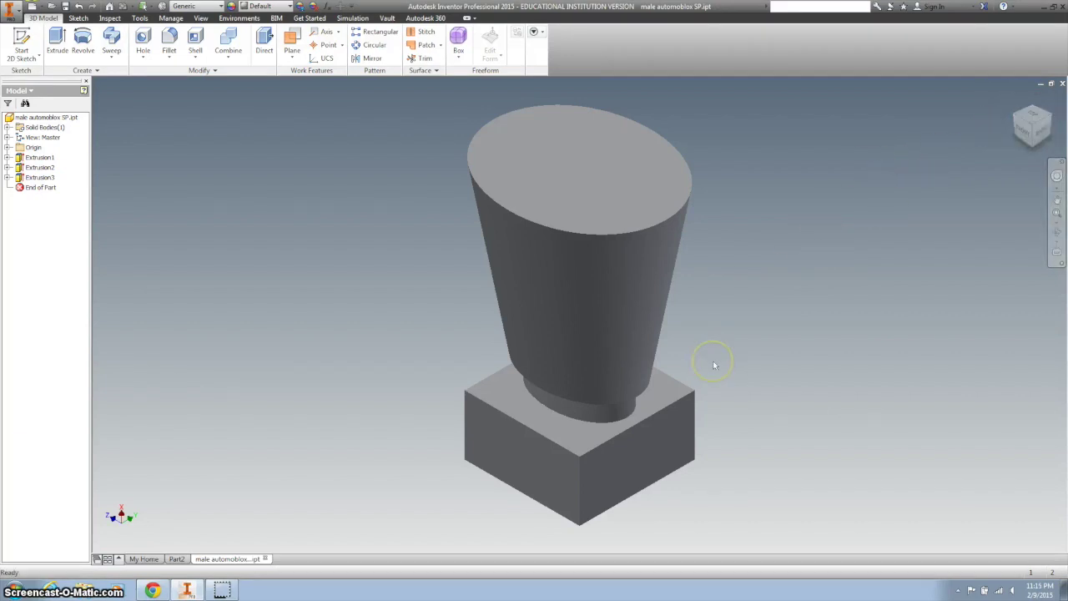
- Check the Front, Home and Right views, then select the base block's side face for a sketch
click(1026, 125)
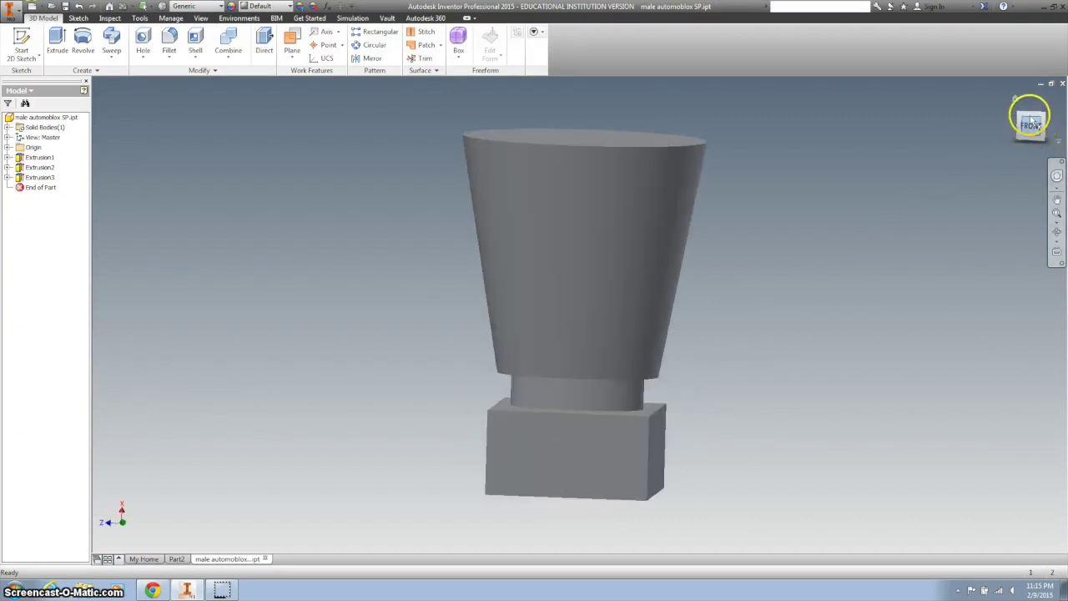
click(1015, 100)
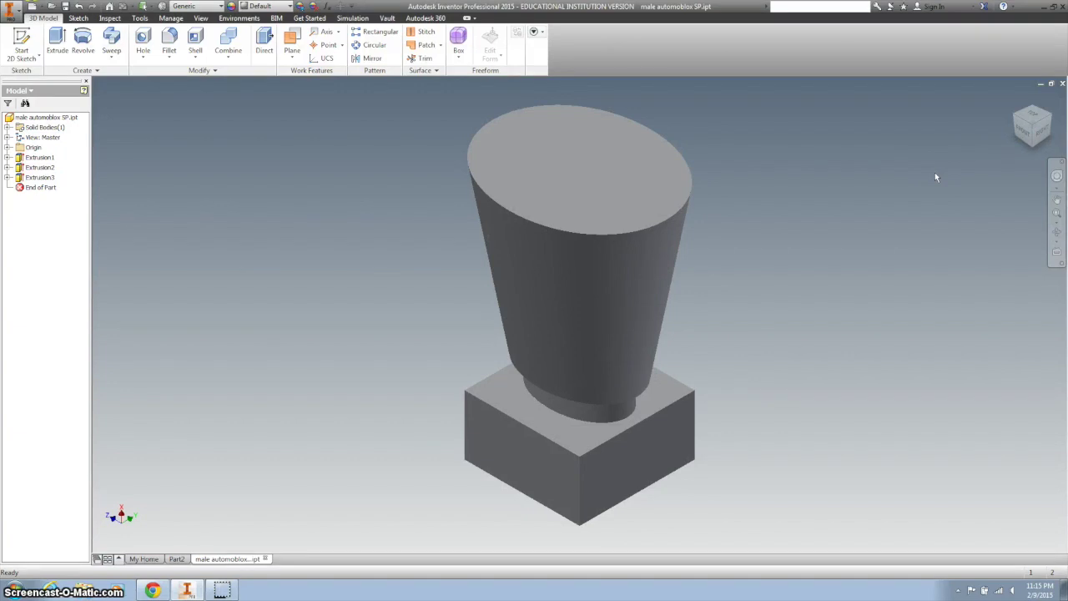
click(1044, 138)
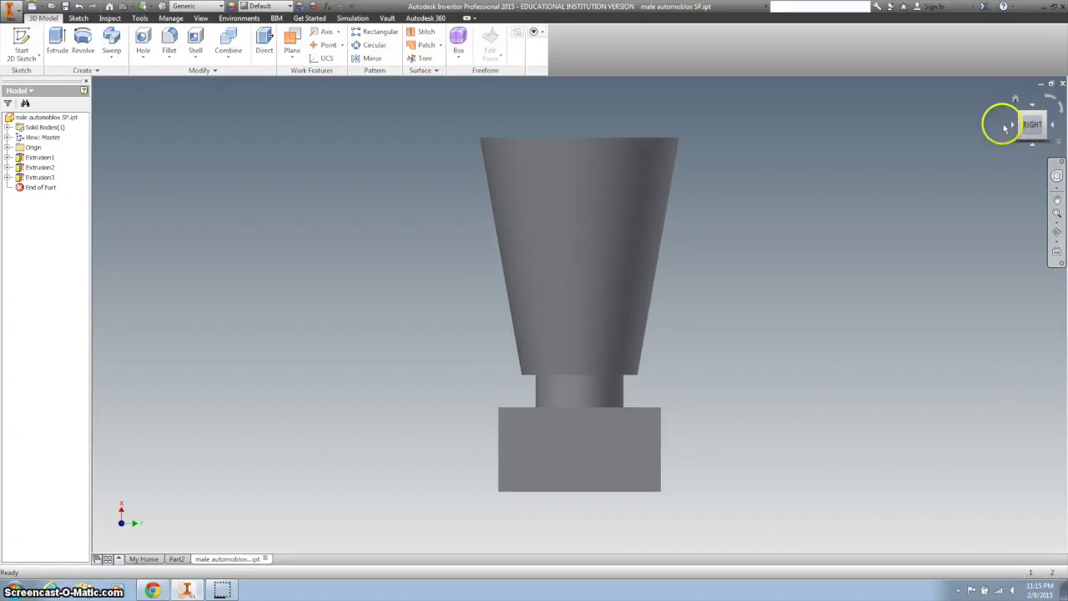
click(1009, 118)
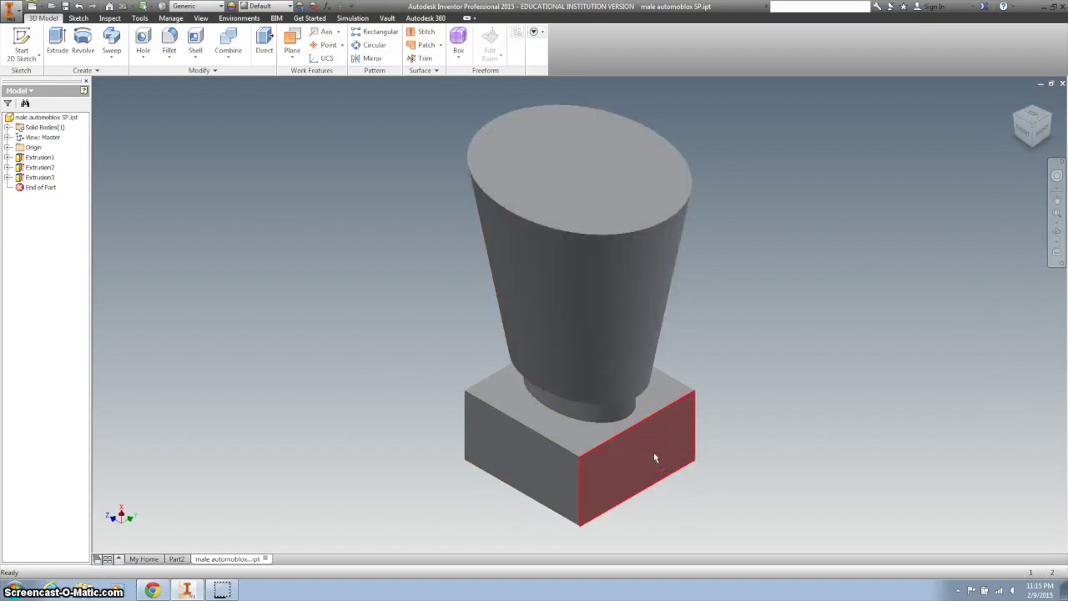
click(609, 465)
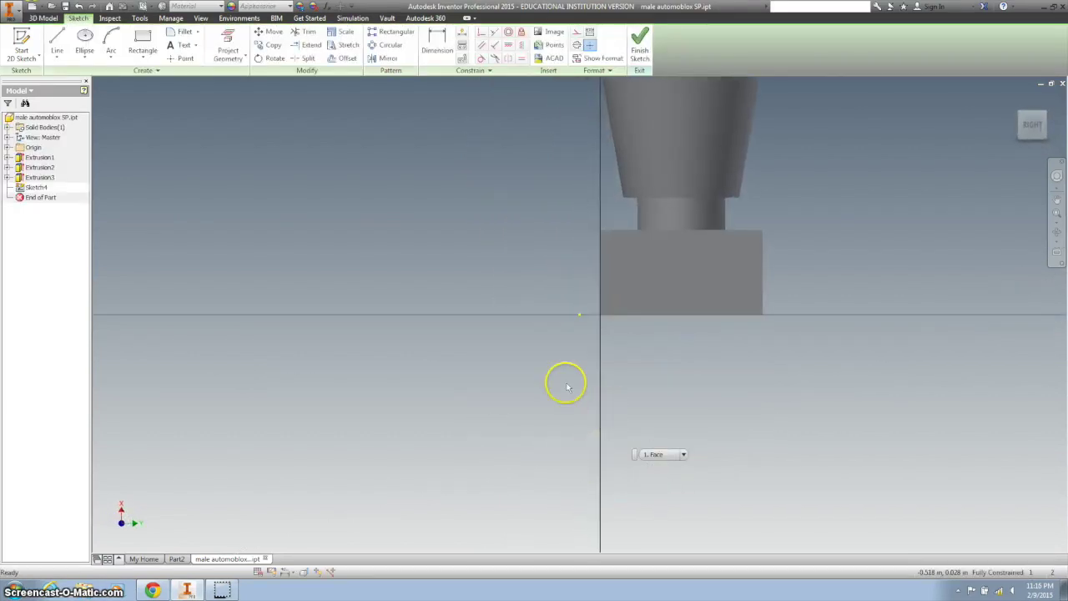
- Slice the model at Sketch4's plane on the base's side face and view it isometrically
mouse_move(529, 362)
middle_down()
mouse_move(443, 512)
mouse_move(408, 523)
middle_up()
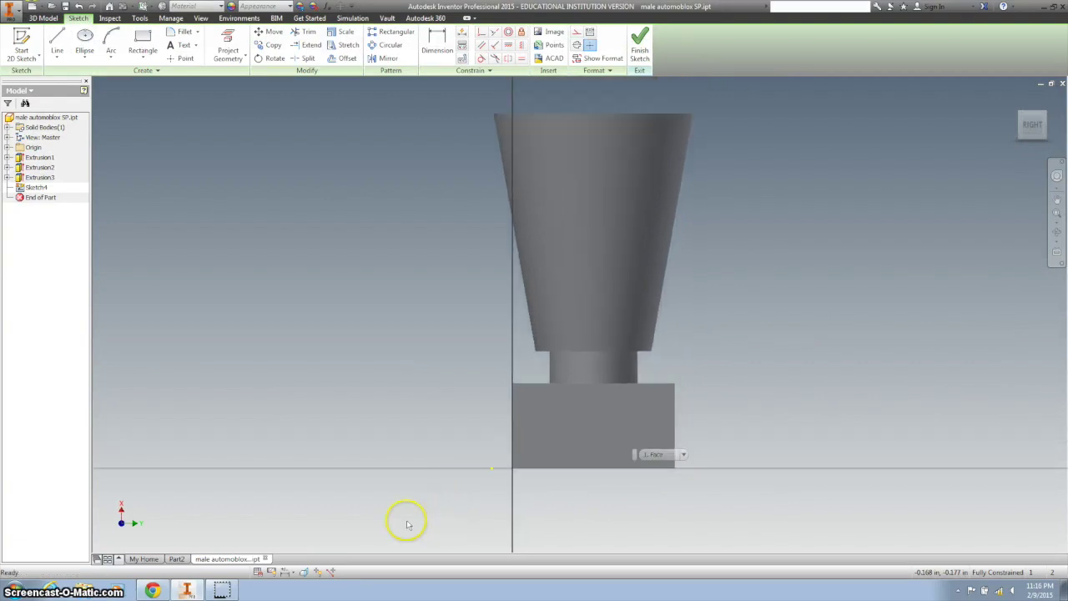
click(304, 573)
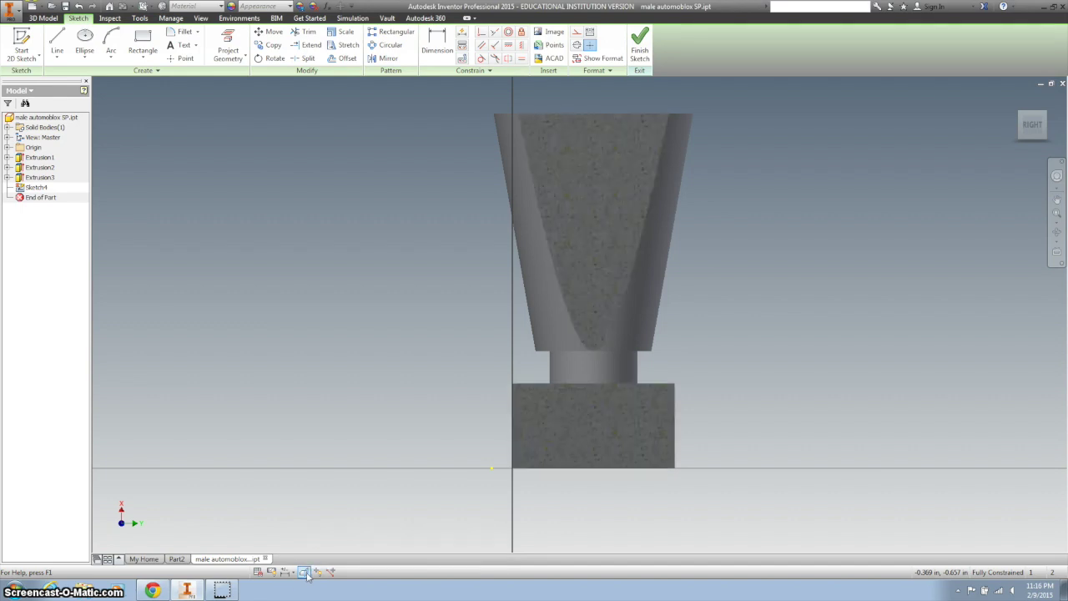
mouse_move(1025, 113)
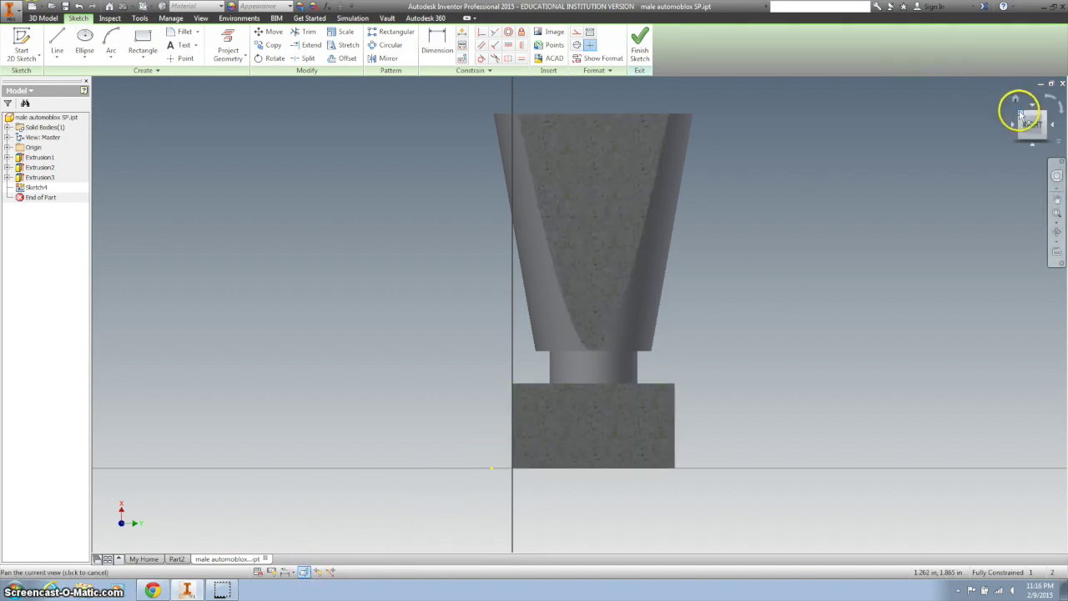
click(1021, 115)
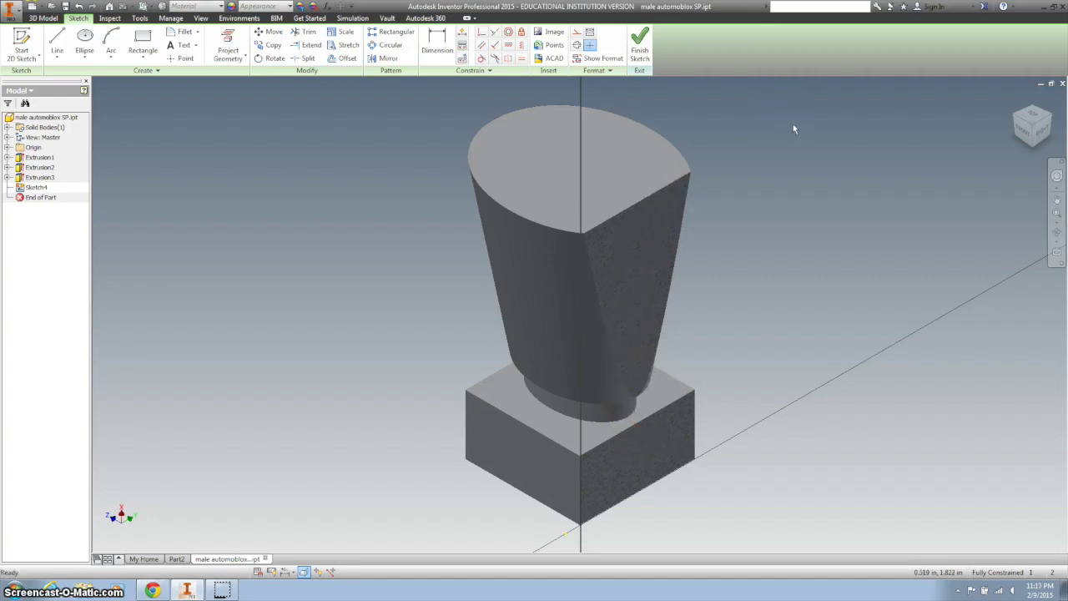
mouse_move(1036, 135)
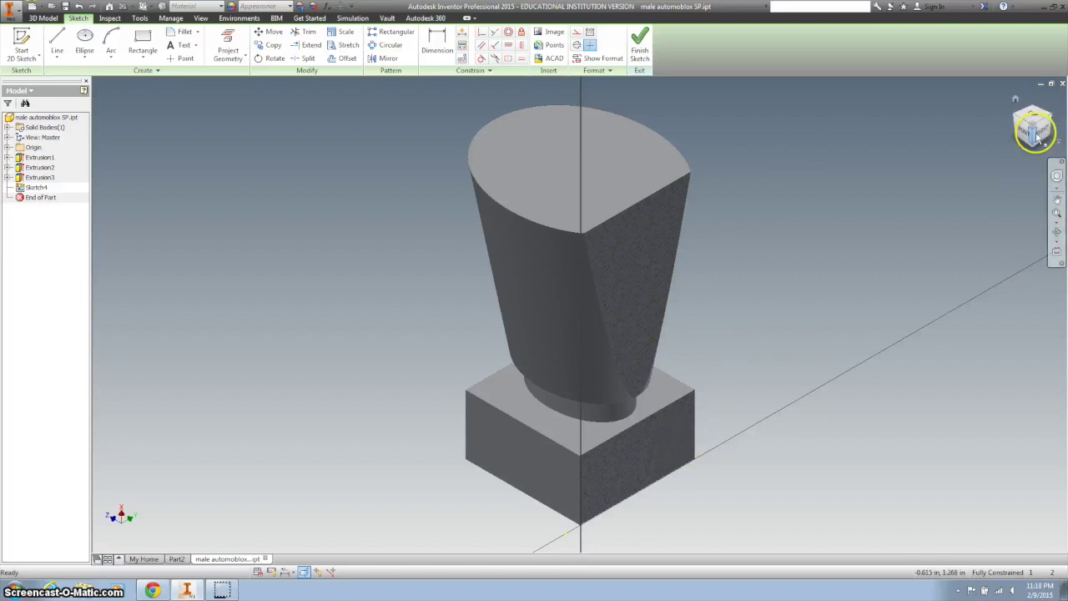
- Project the base block edges and draw a 1.4 in vertical line up from its bottom edge
key(Page_Up)
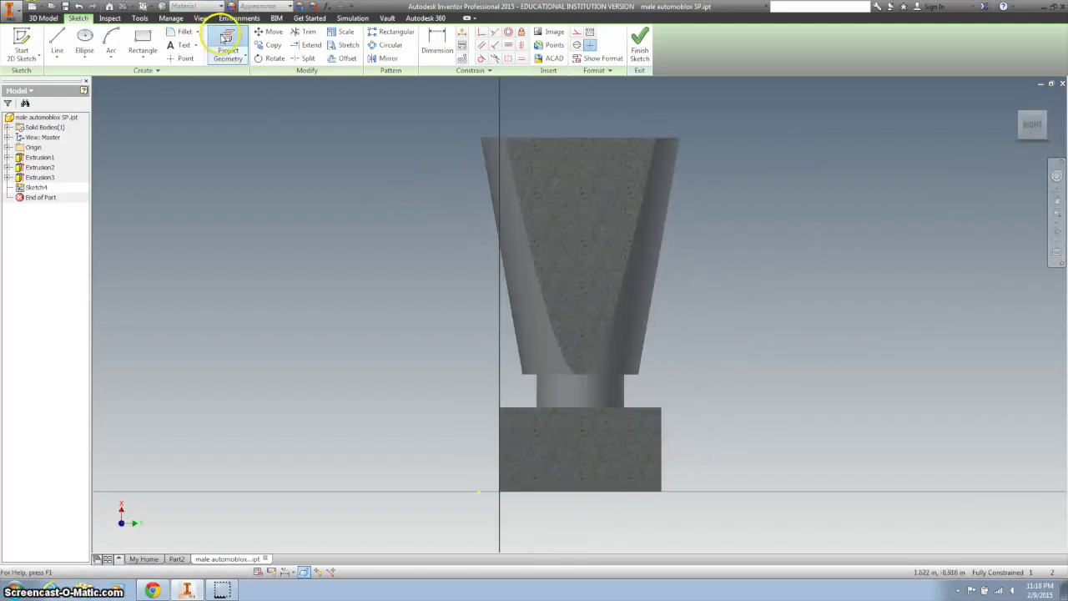
click(225, 38)
click(574, 455)
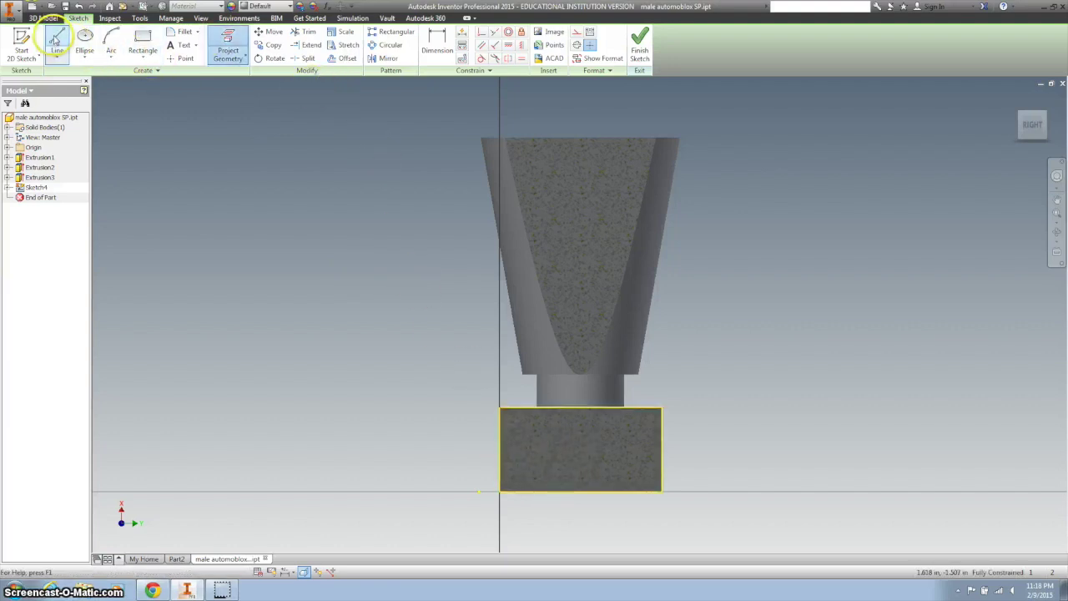
click(56, 39)
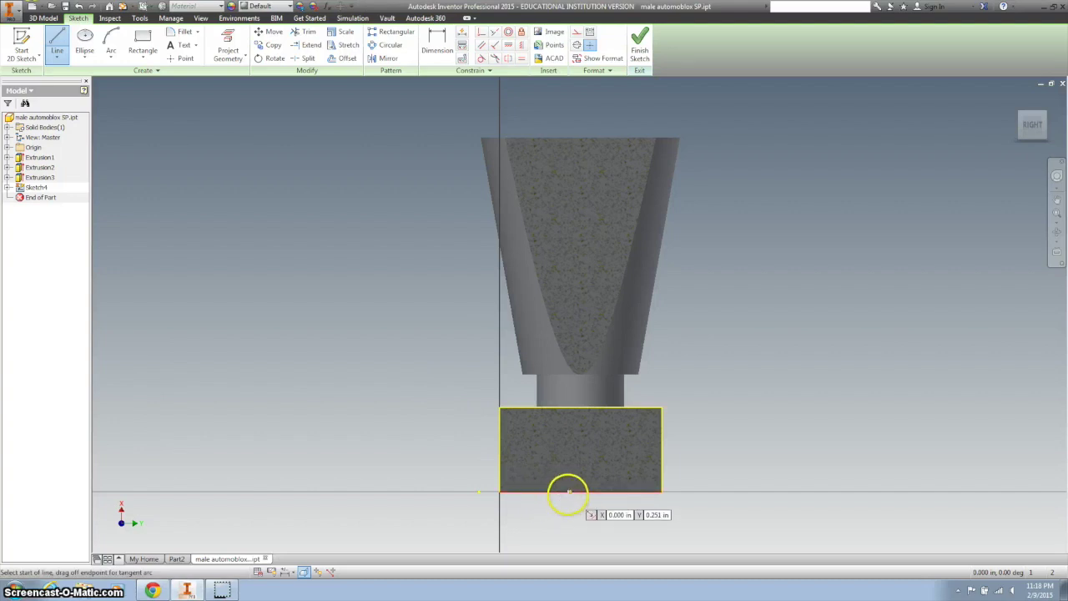
click(567, 492)
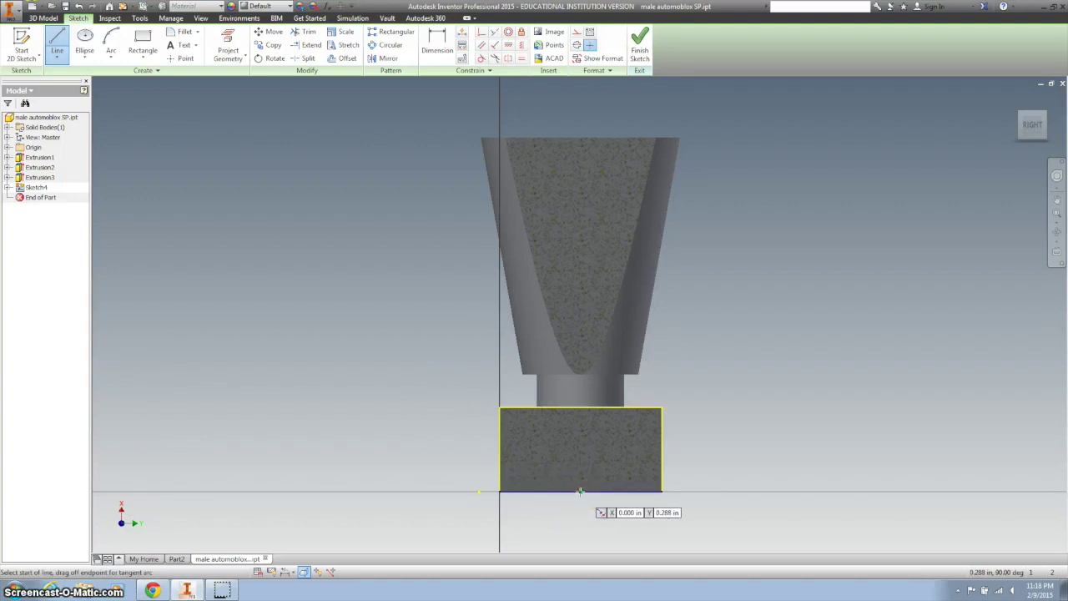
mouse_move(580, 492)
mouse_down()
mouse_move(596, 241)
mouse_move(581, 102)
mouse_up()
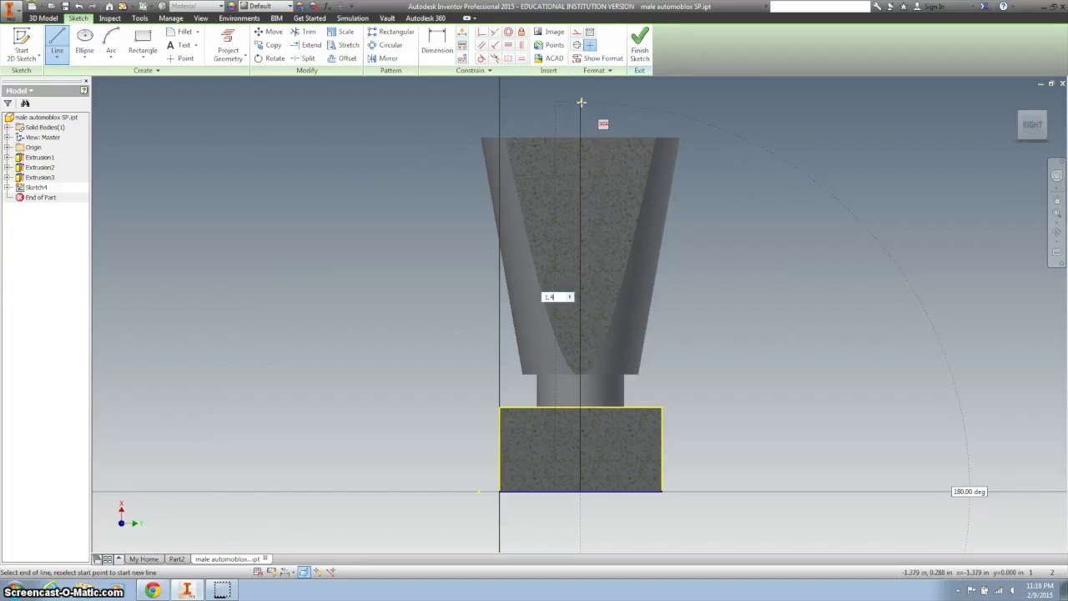
click(581, 100)
drag(579, 101, 402, 152)
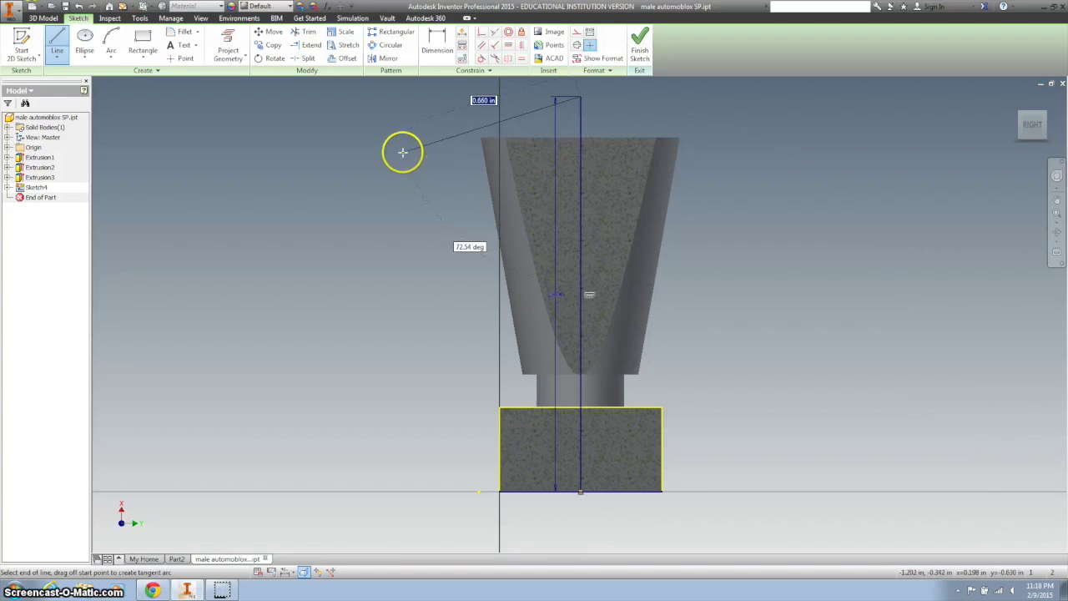
key(Escape)
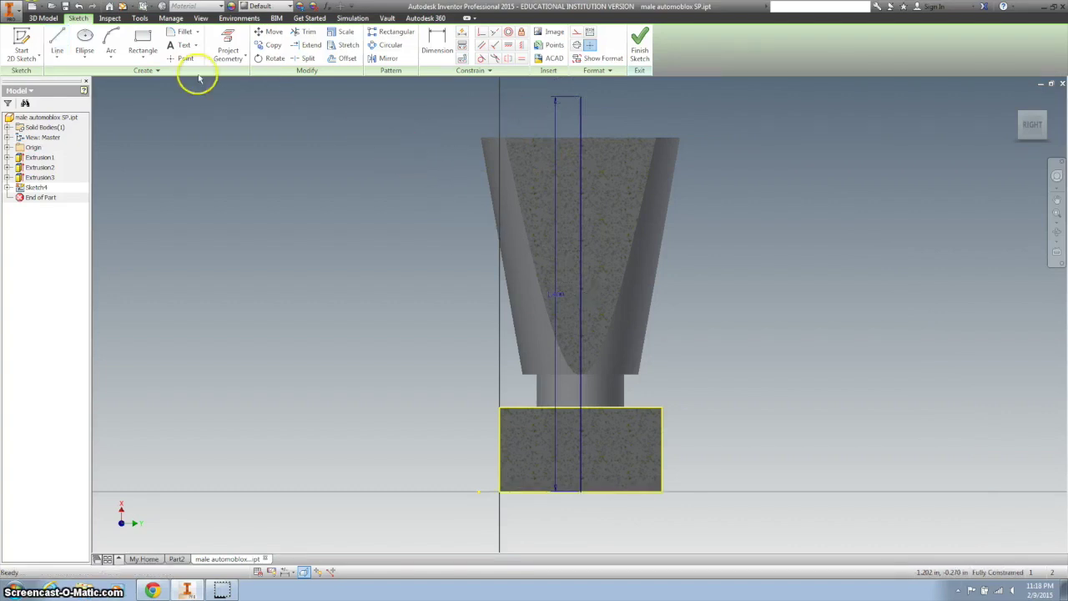
- Draw a horizontal line across the upper torso
click(58, 41)
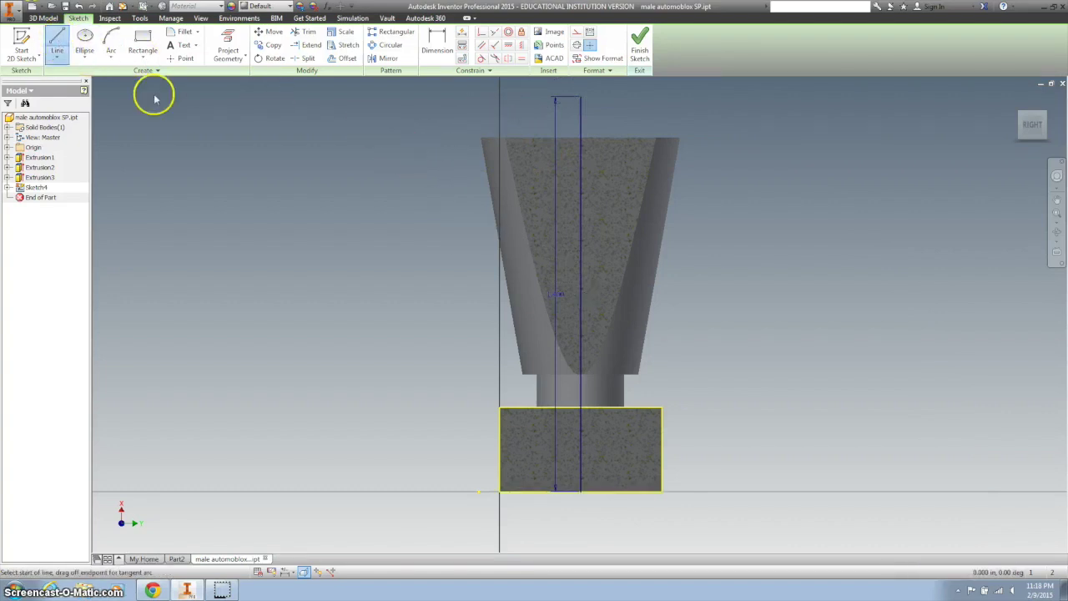
click(405, 221)
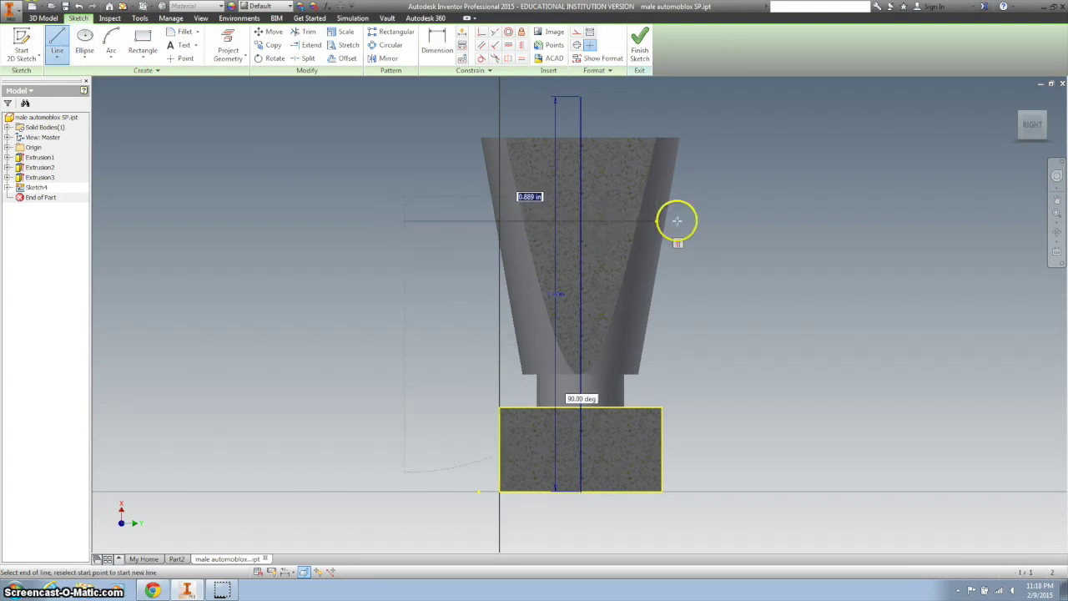
click(740, 219)
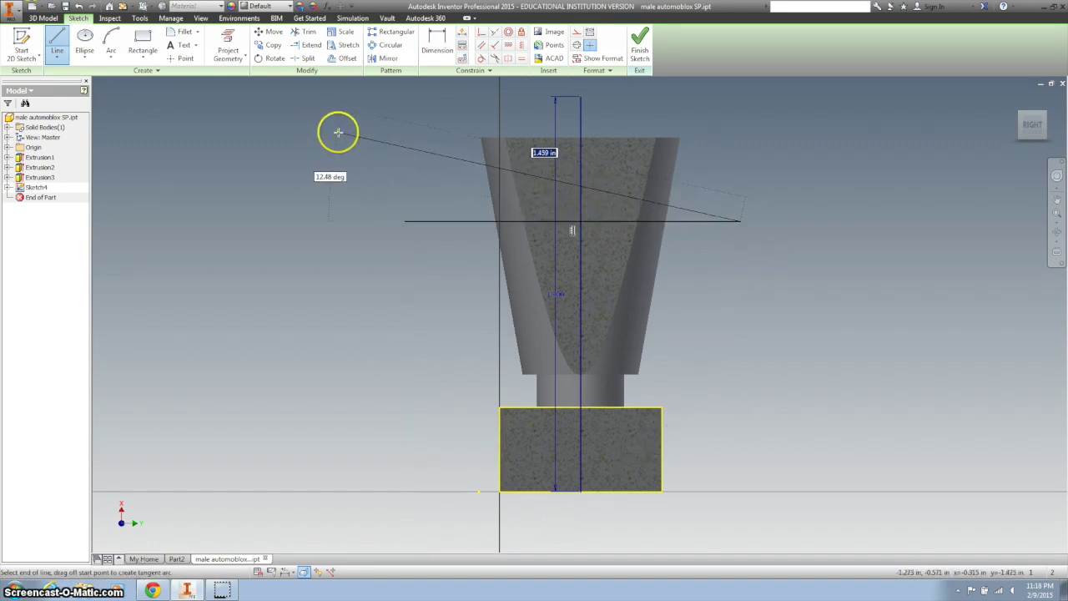
- Add a length dimension to the horizontal sketch line
key(Escape)
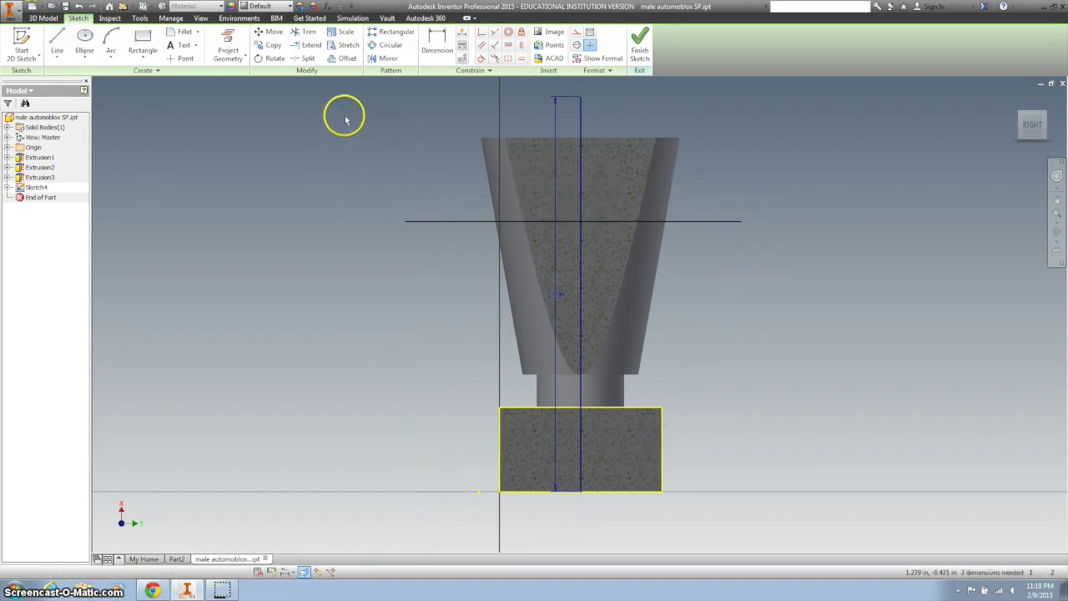
click(434, 40)
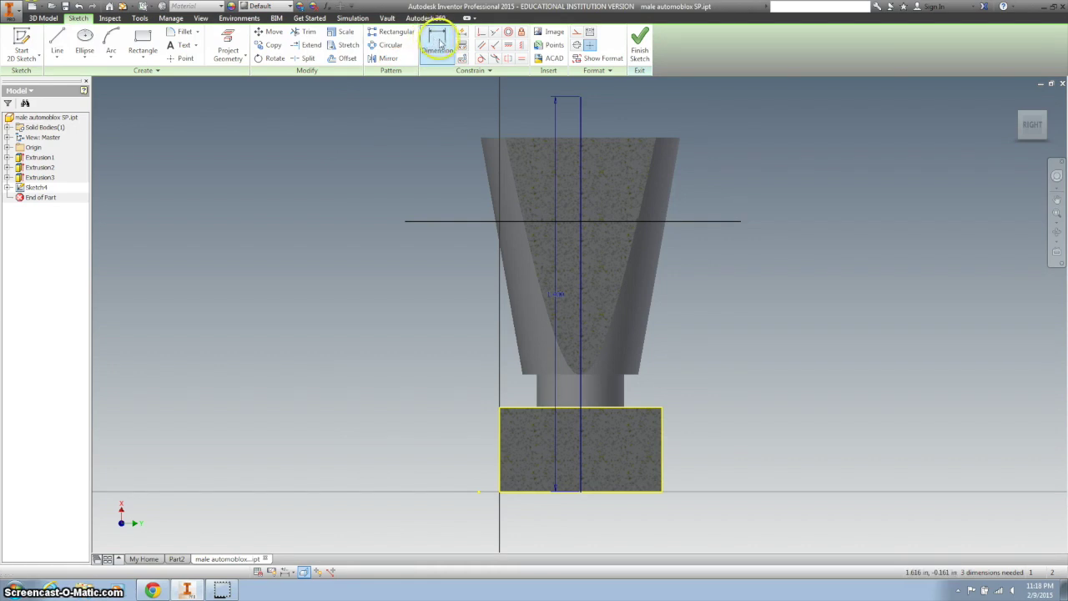
click(448, 222)
click(485, 91)
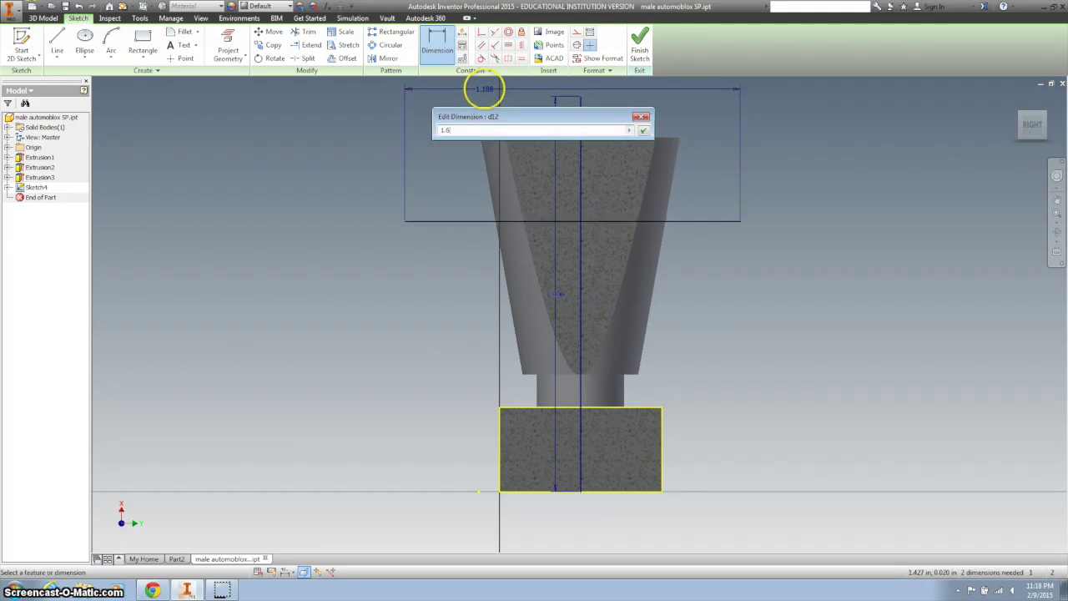
key(Return)
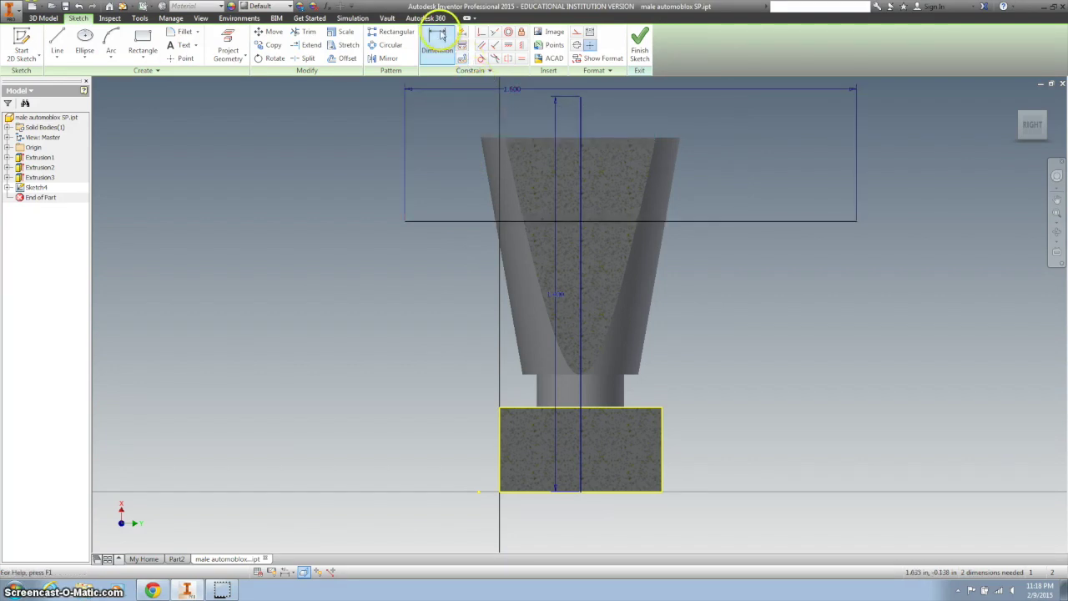
- Dimension the horizontal line's left end 0.800 from the vertical line
click(406, 221)
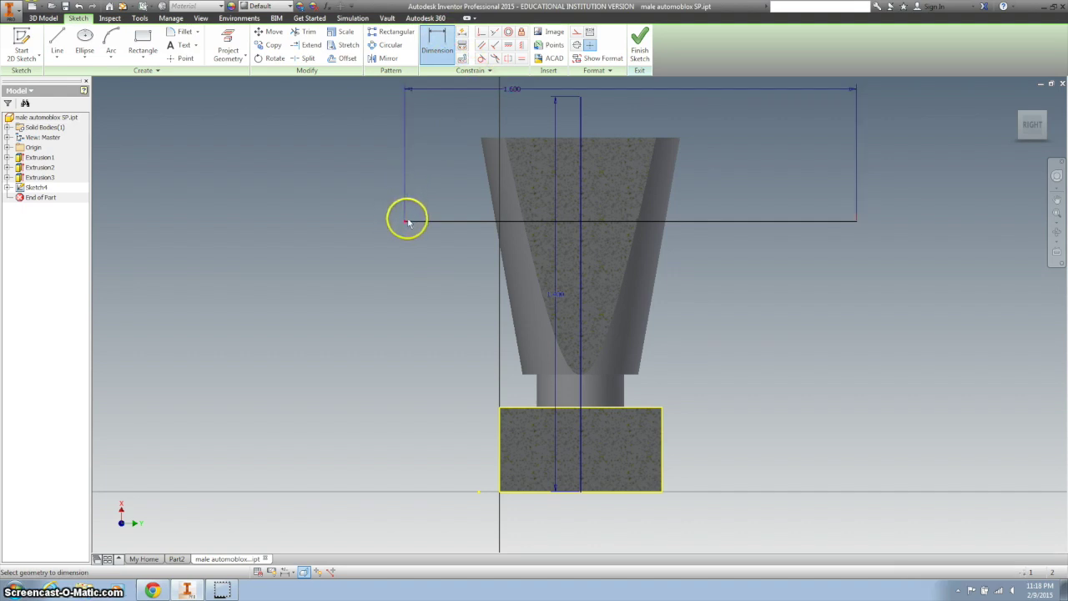
click(582, 132)
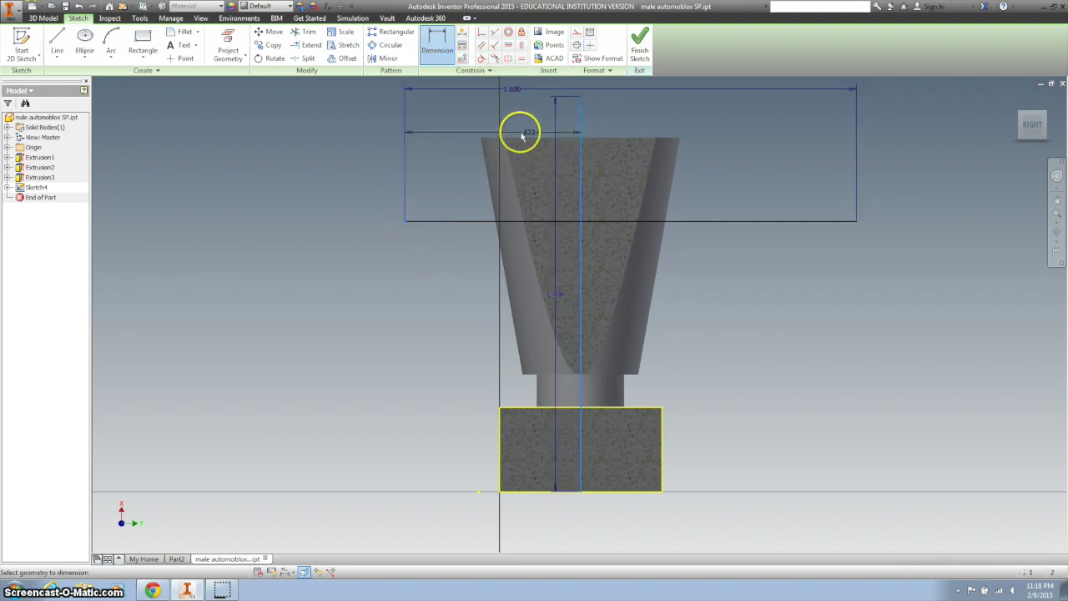
click(472, 123)
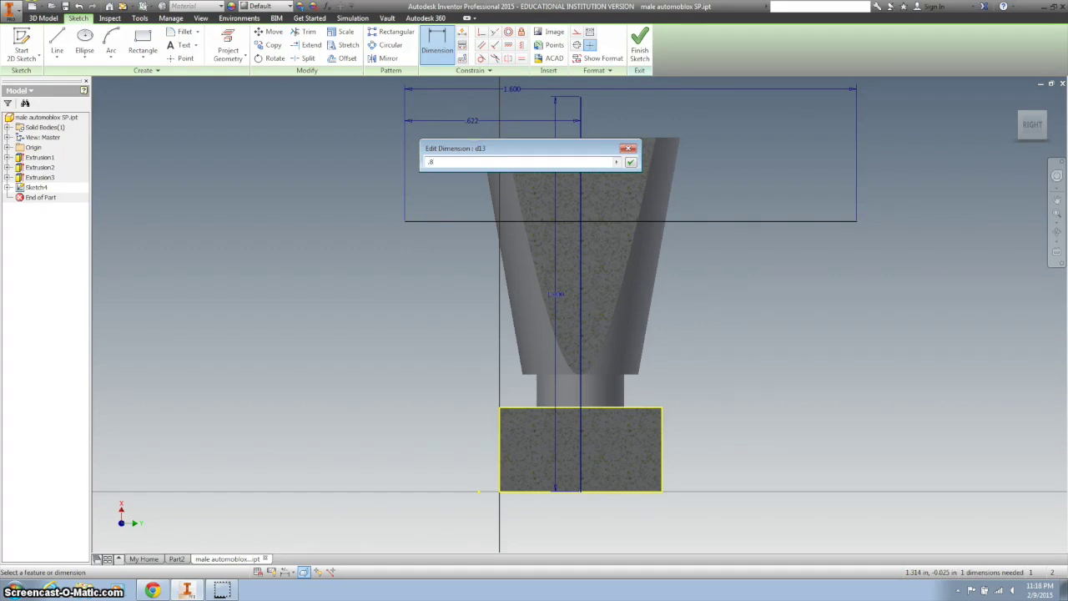
text(.8)
key(Return)
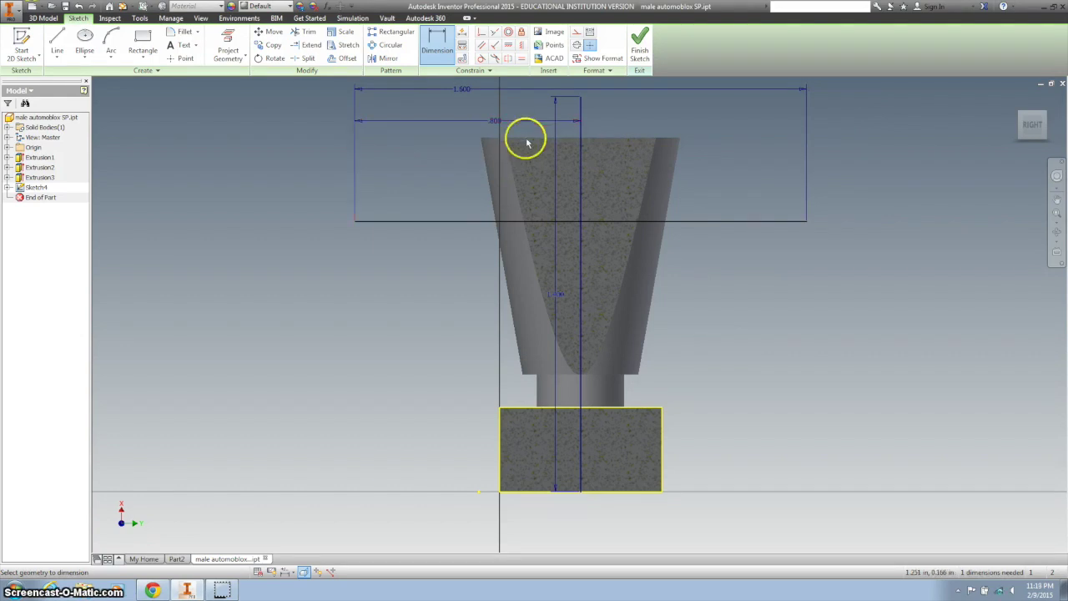
- Draw a three-point arc between the horizontal line's ends, peaking at the vertical line's top
click(110, 55)
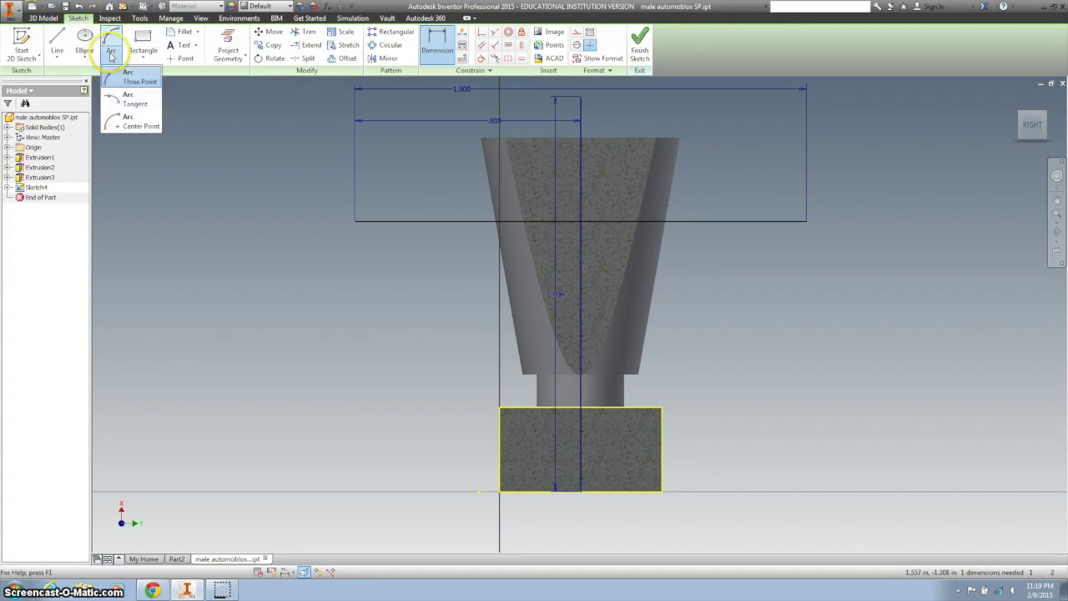
click(125, 78)
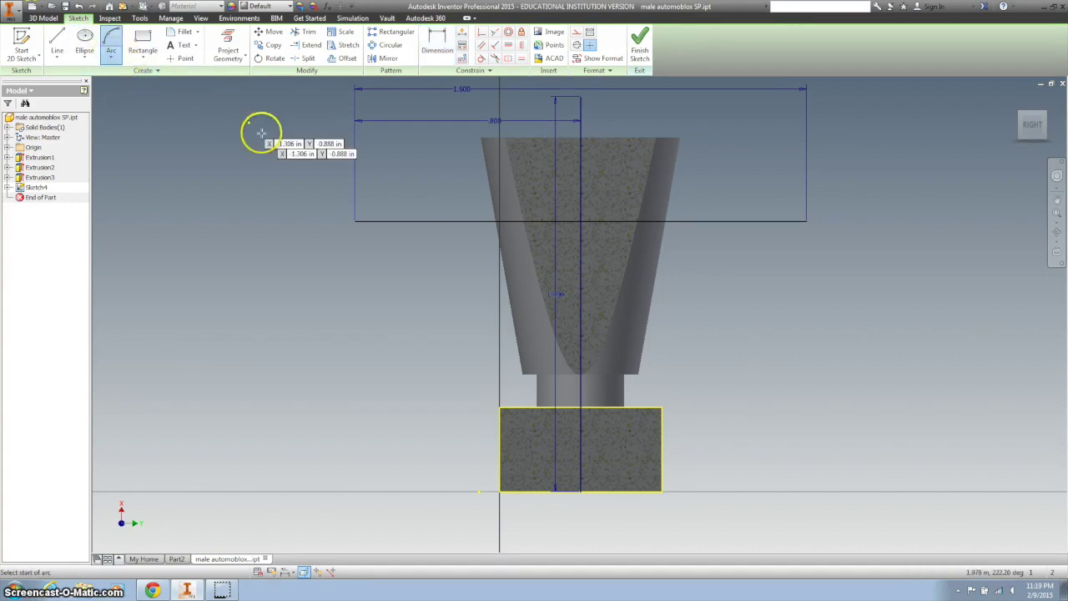
click(355, 221)
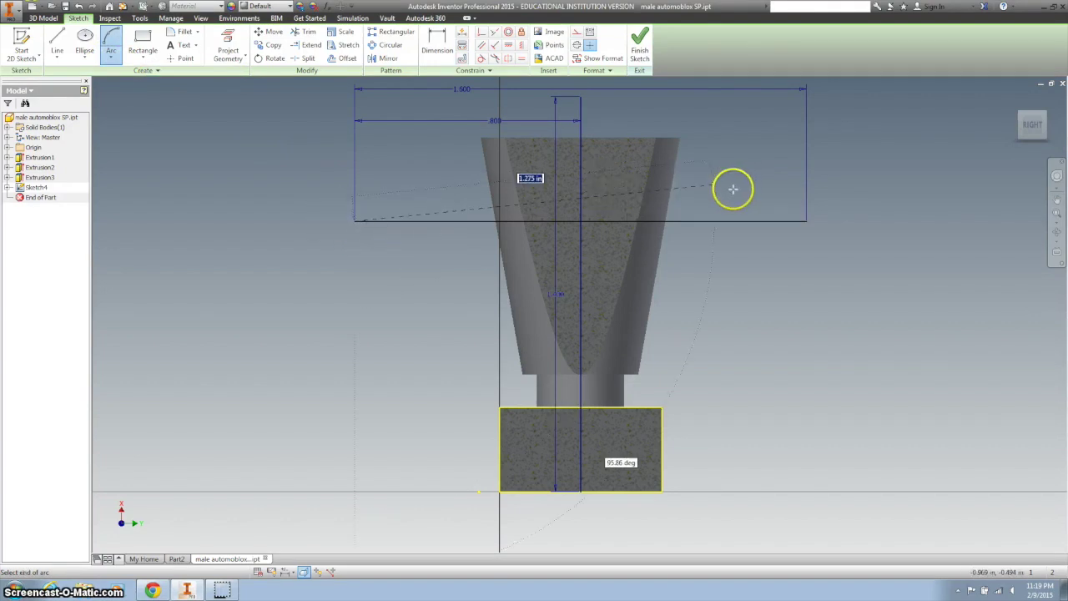
click(807, 220)
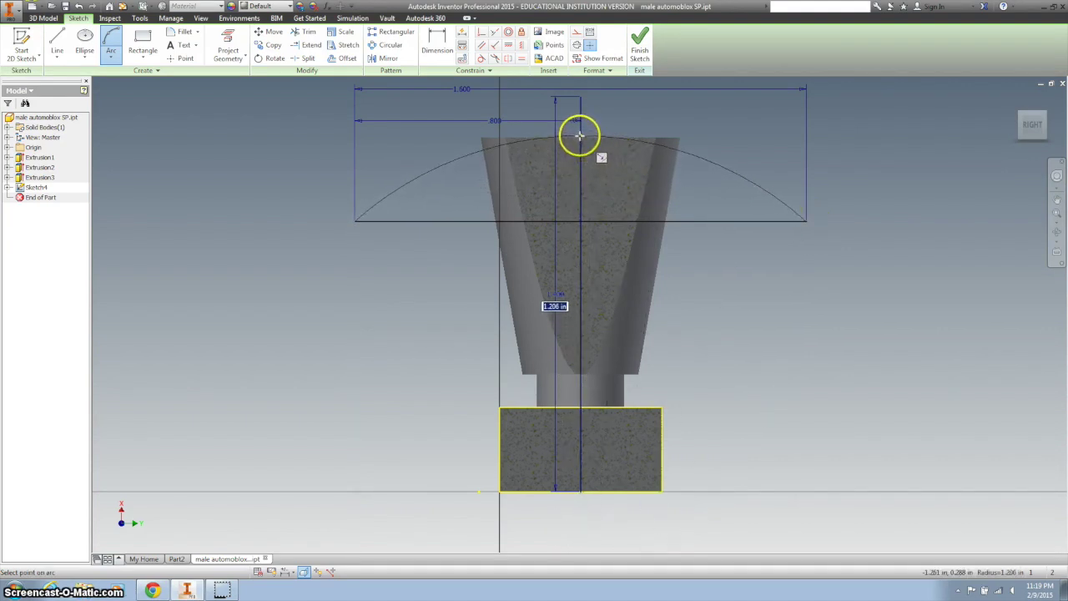
scroll(582, 140, down, 1)
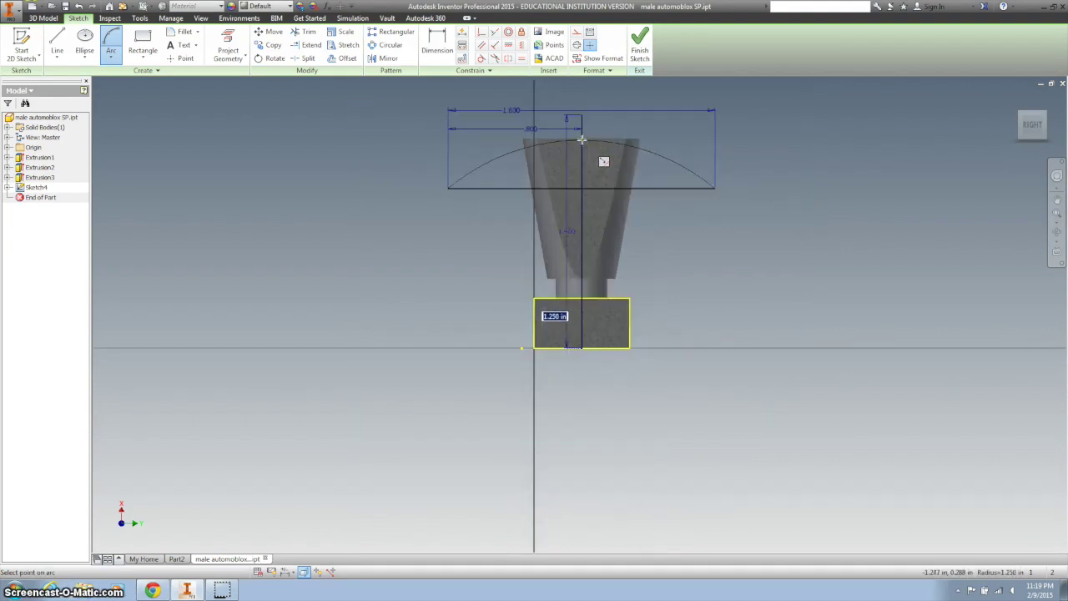
scroll(580, 138, up, 5)
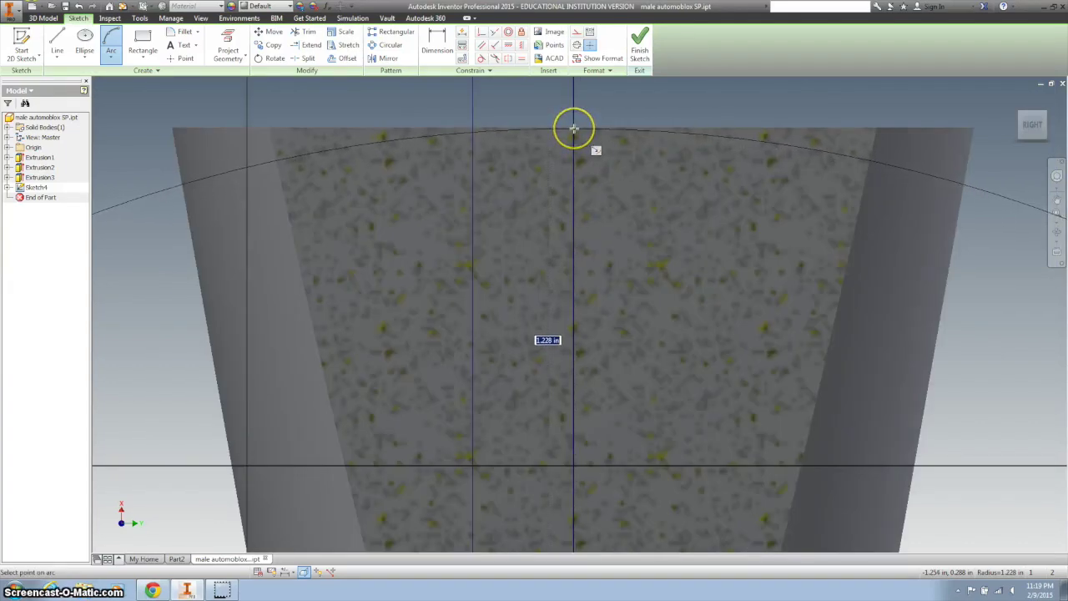
click(573, 129)
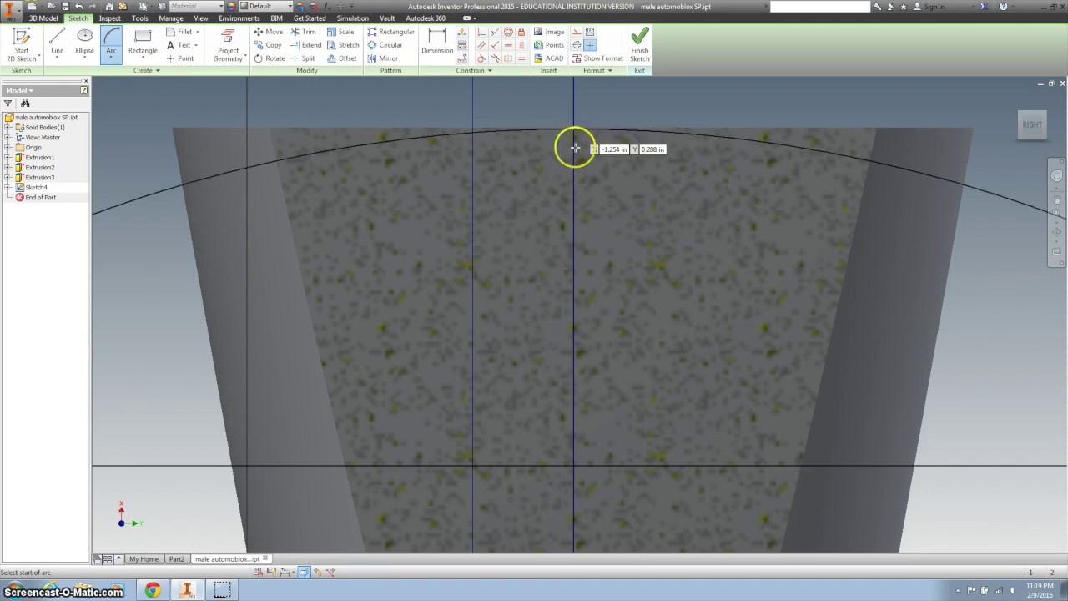
scroll(579, 150, down, 5)
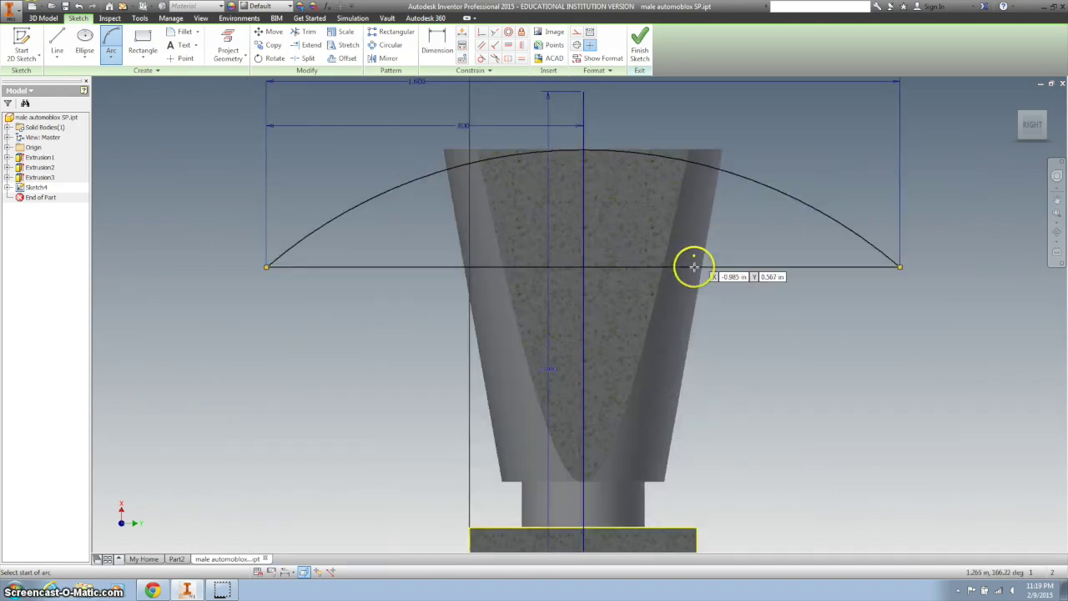
scroll(691, 267, down, 3)
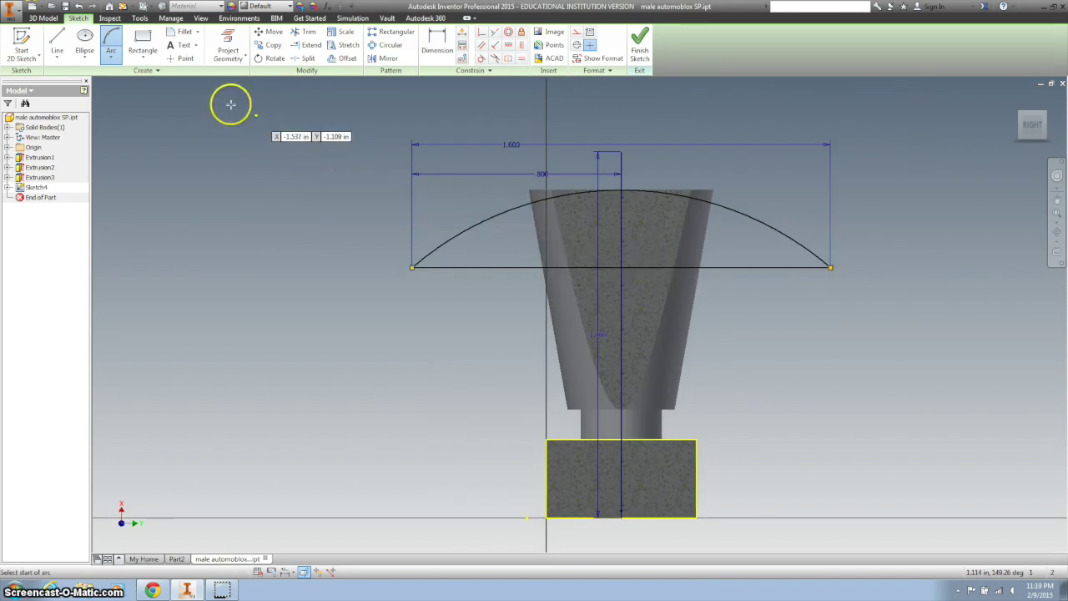
- Draw slanted lines from each arc end down to the block's bottom-left and bottom-right corners
click(56, 40)
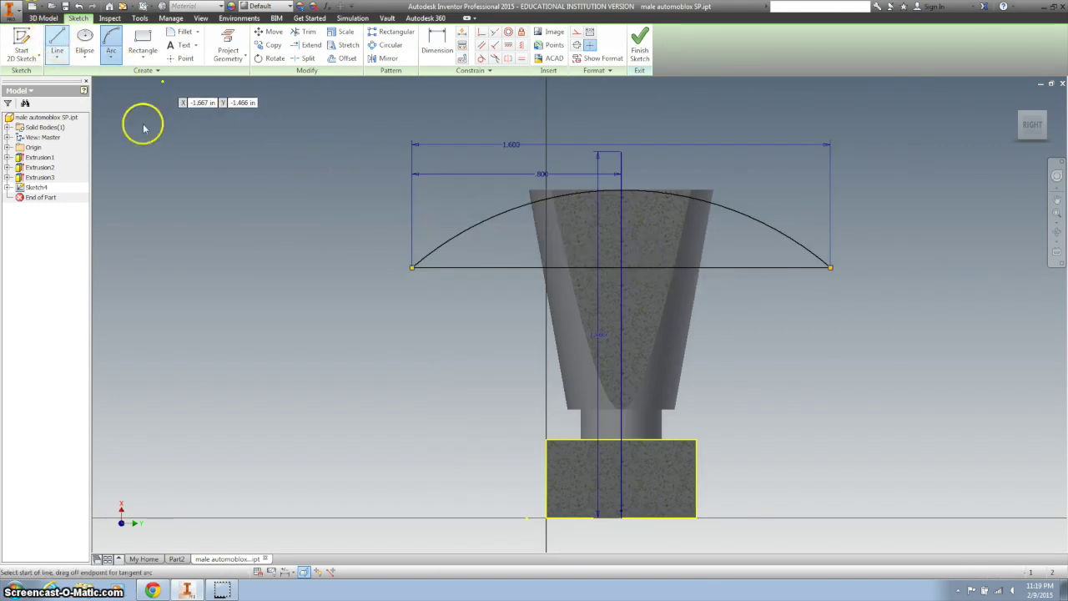
click(411, 267)
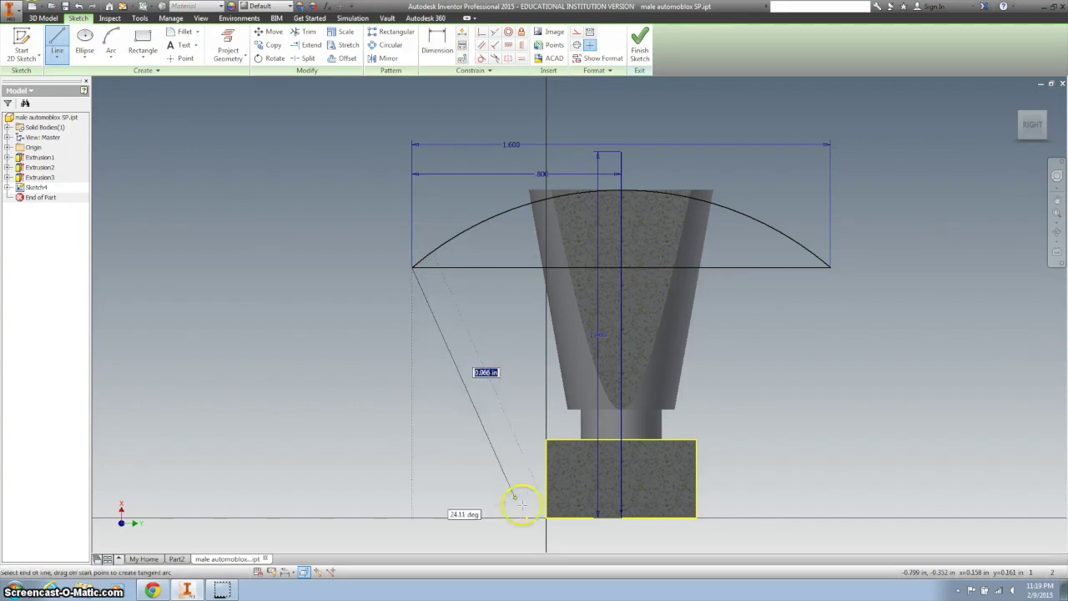
click(547, 517)
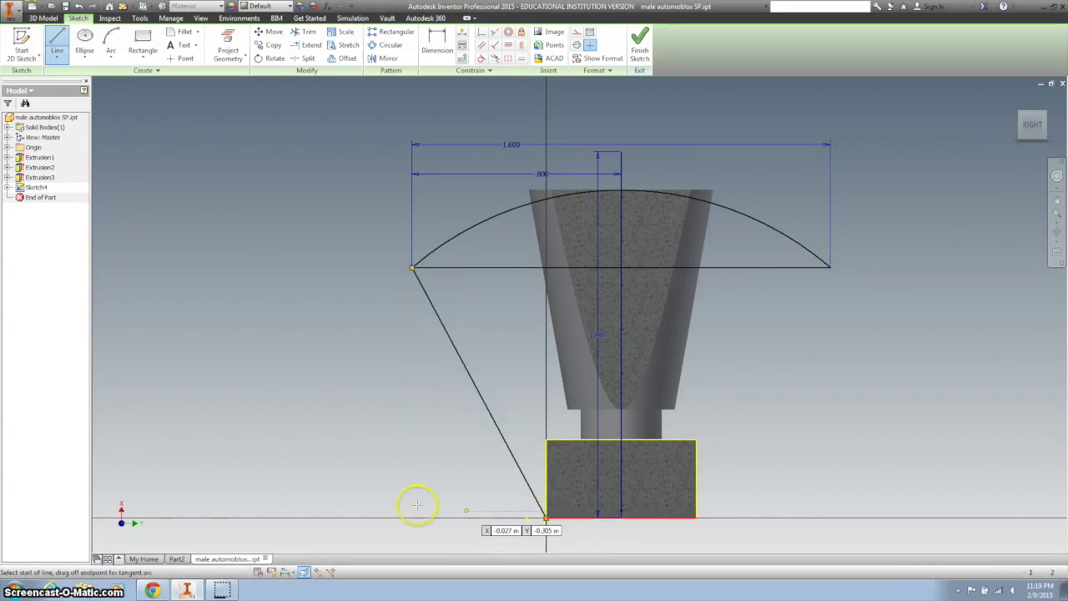
click(111, 42)
click(57, 41)
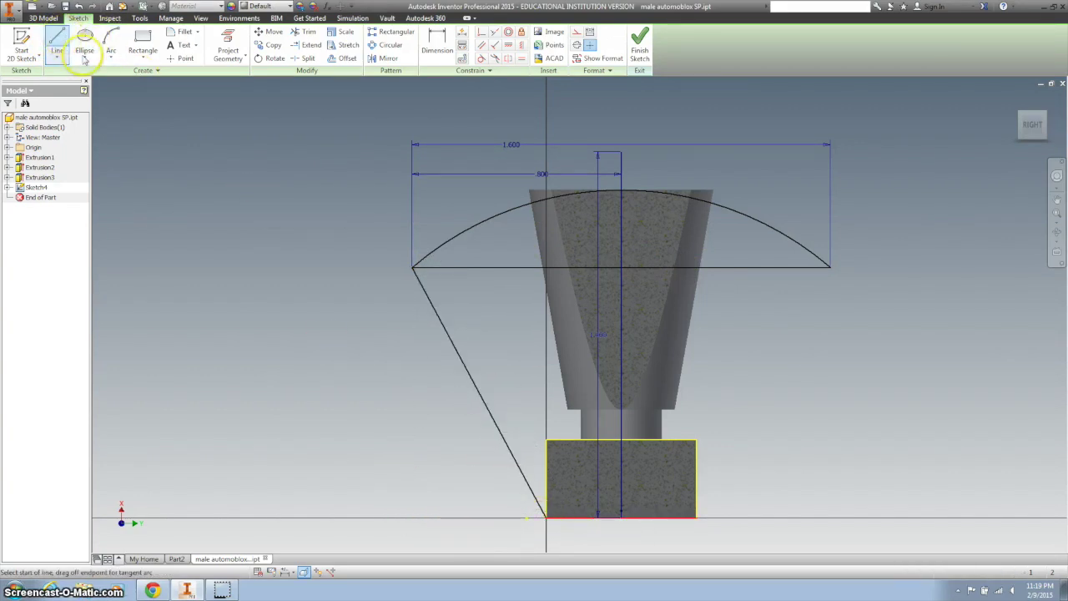
click(695, 517)
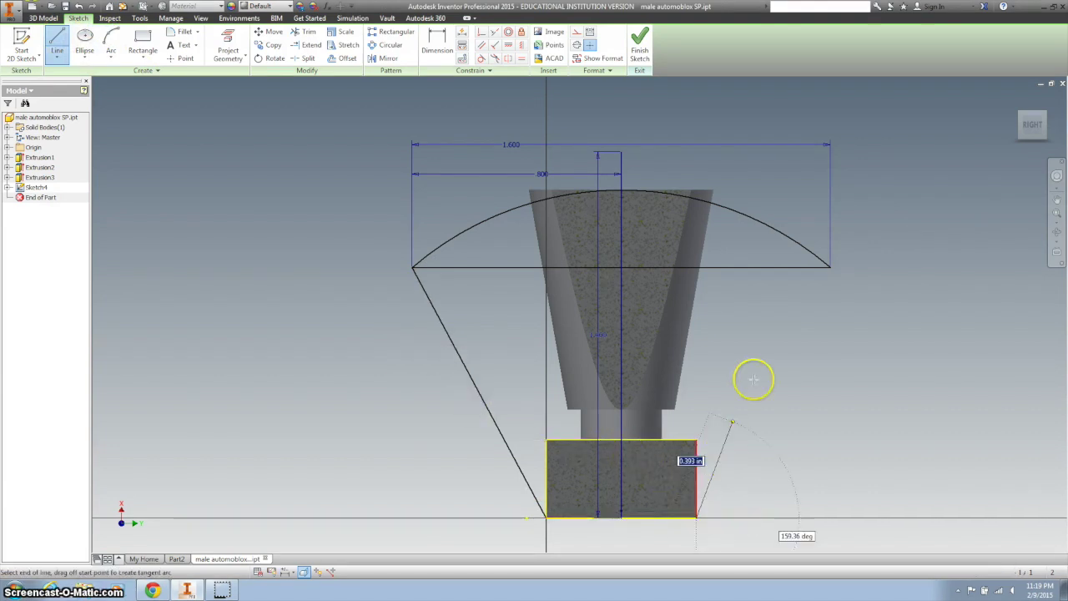
click(828, 267)
- Close the profile with a line along the block's bottom edge
click(57, 40)
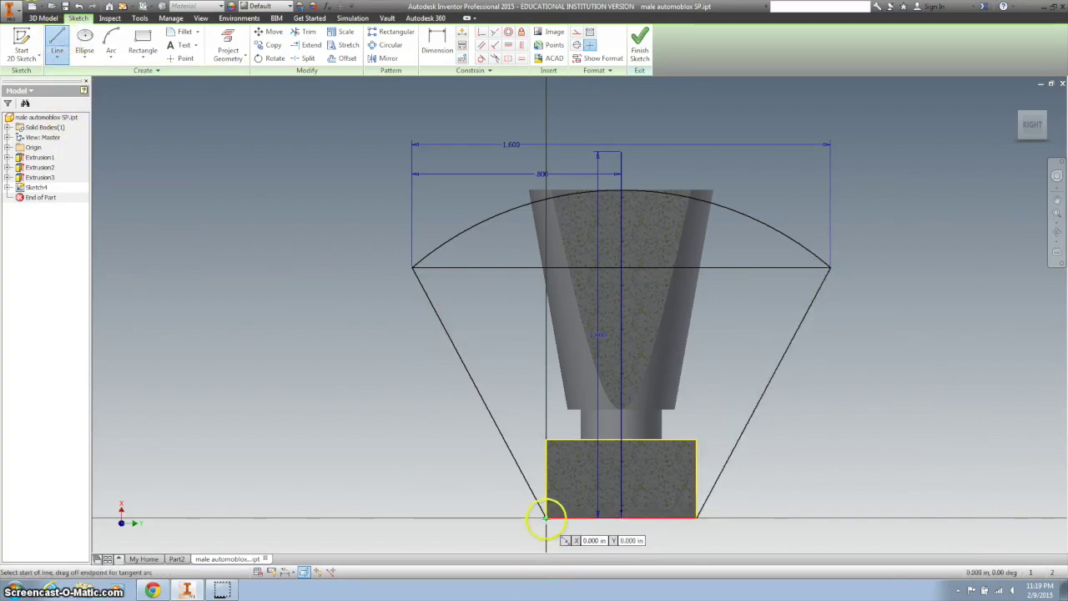
click(545, 517)
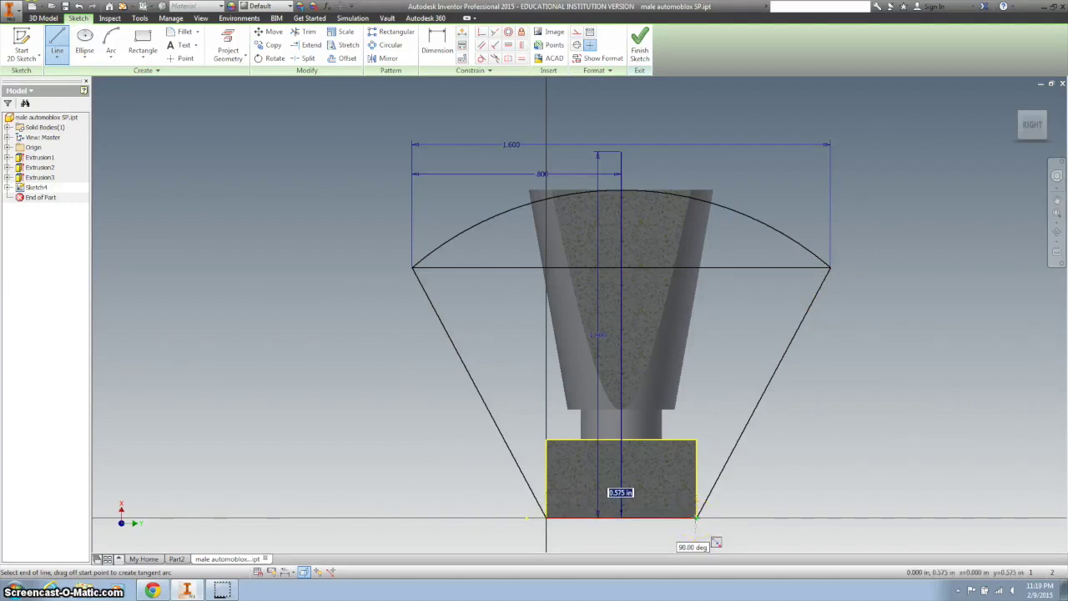
click(696, 517)
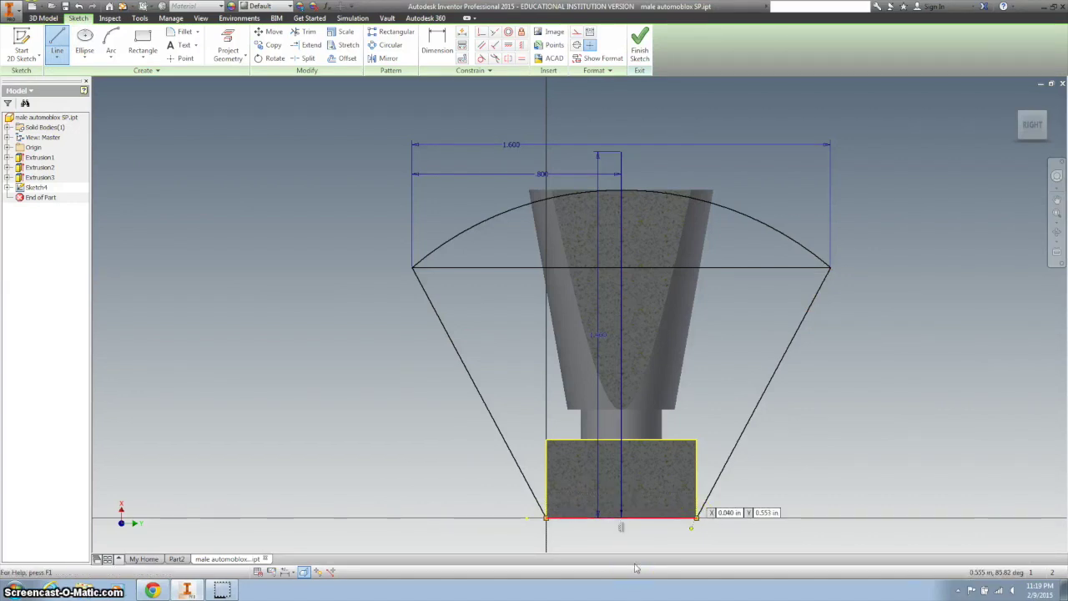
- Try trimming the horizontal line, then cancel the dimension warning
click(302, 32)
click(506, 264)
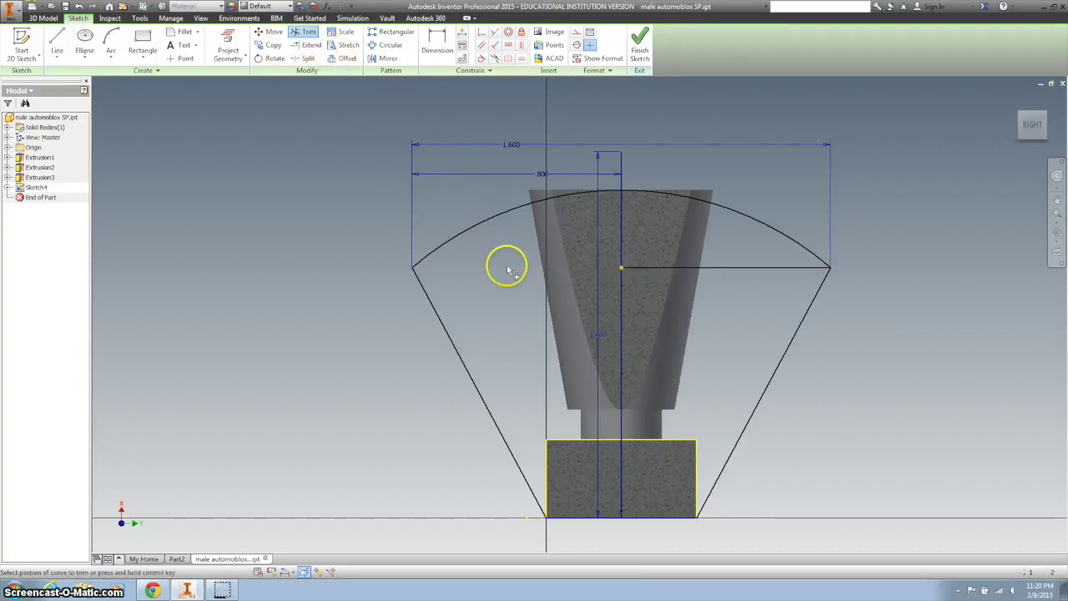
click(727, 268)
click(243, 104)
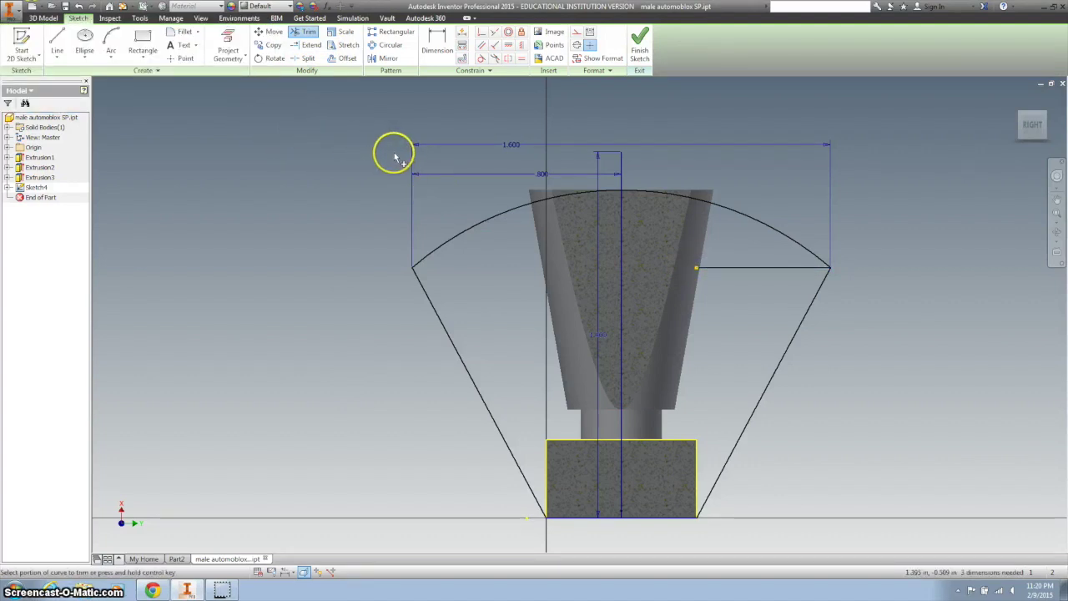
key(Escape)
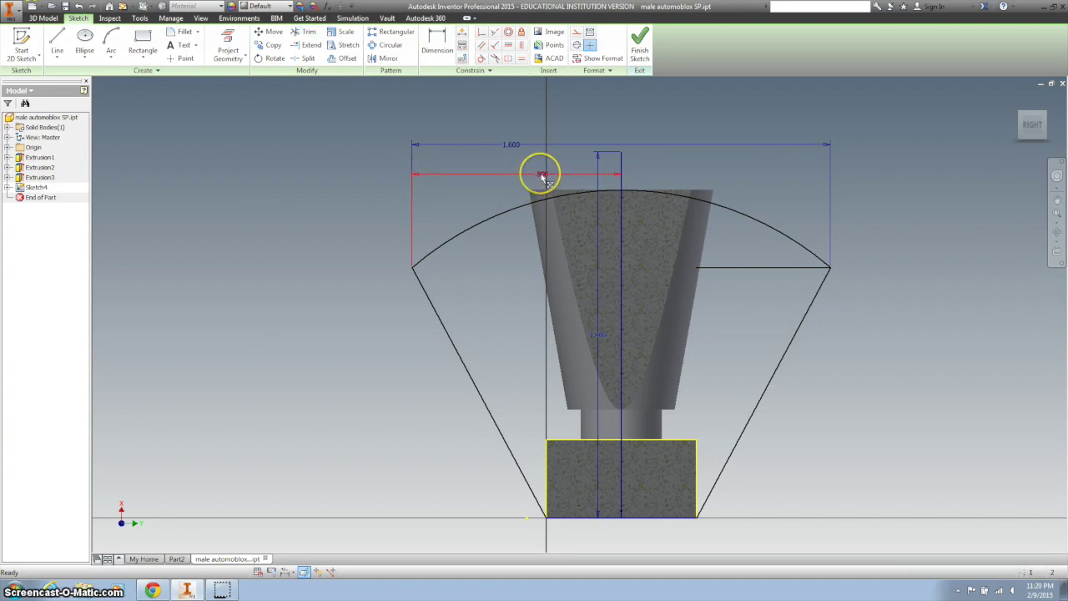
- Delete the .800, 1.600 and vertical dimensions, trim, and finish the sketch
click(543, 177)
key(Delete)
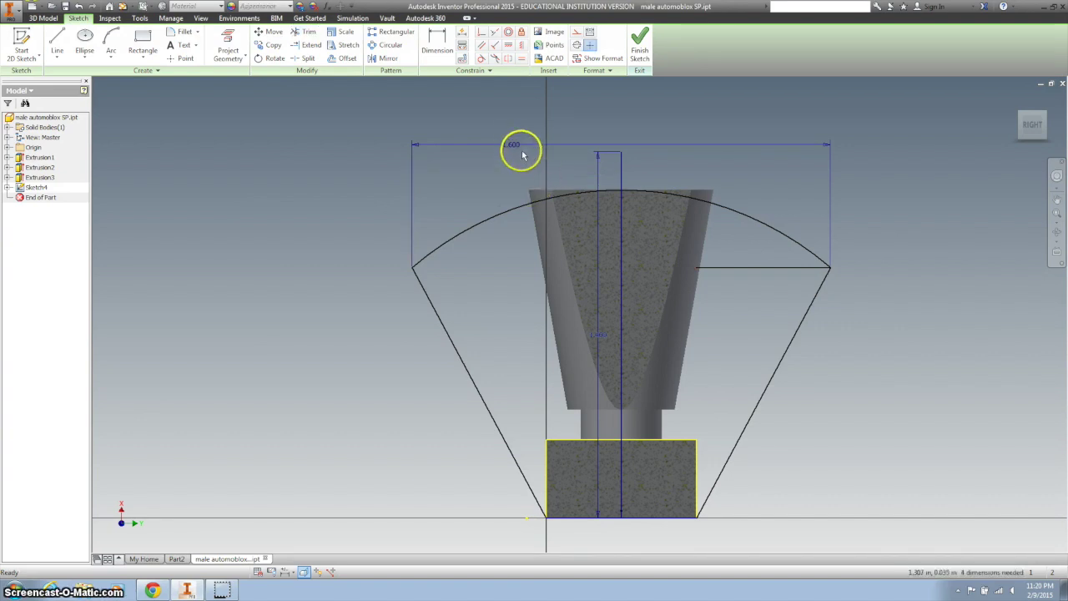
click(517, 143)
key(Delete)
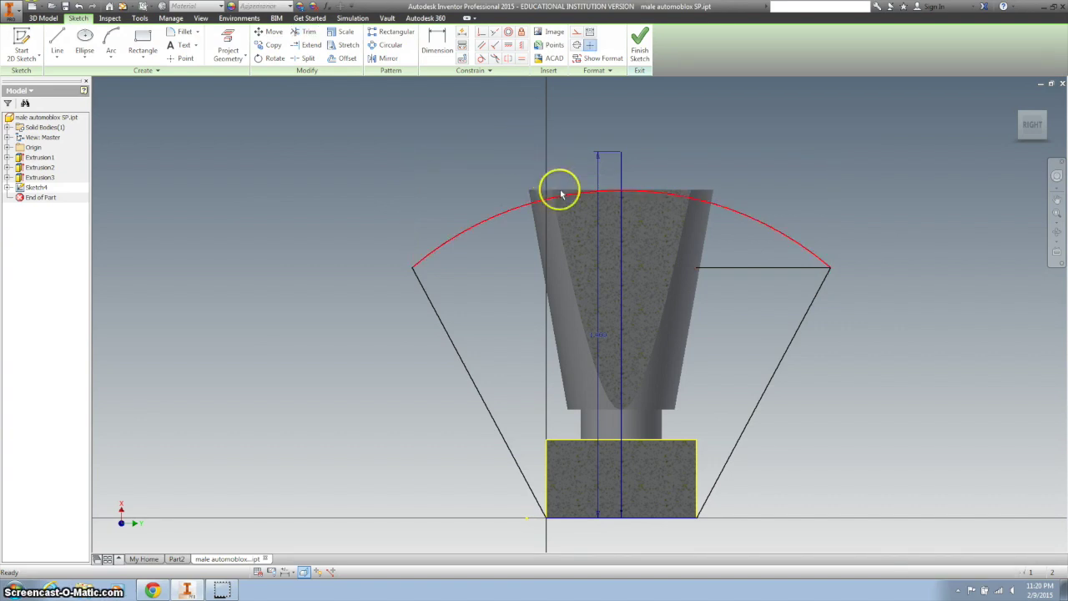
click(599, 336)
key(Delete)
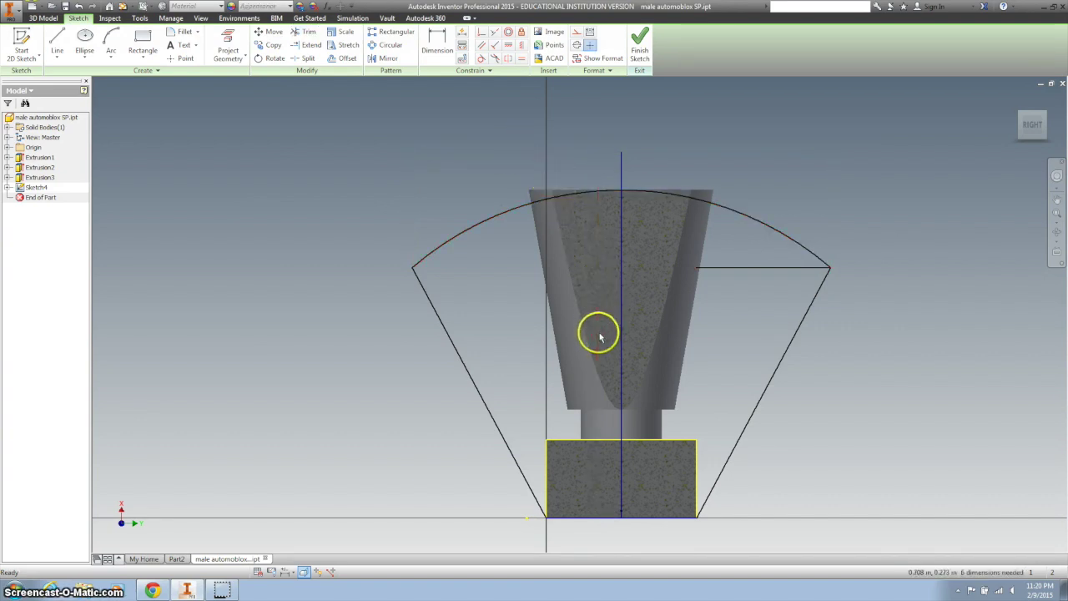
click(306, 32)
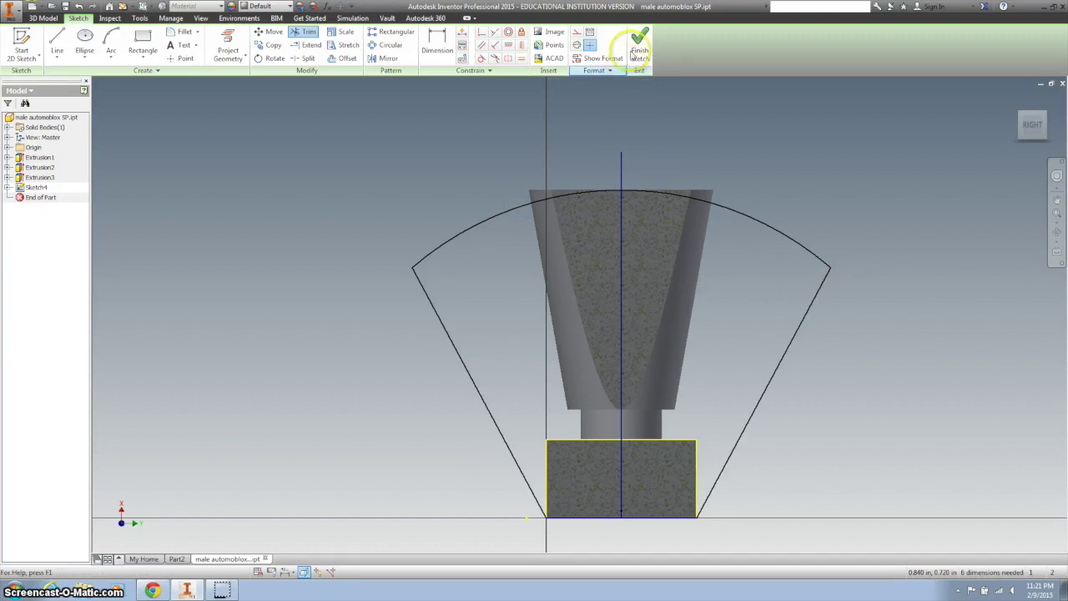
click(635, 54)
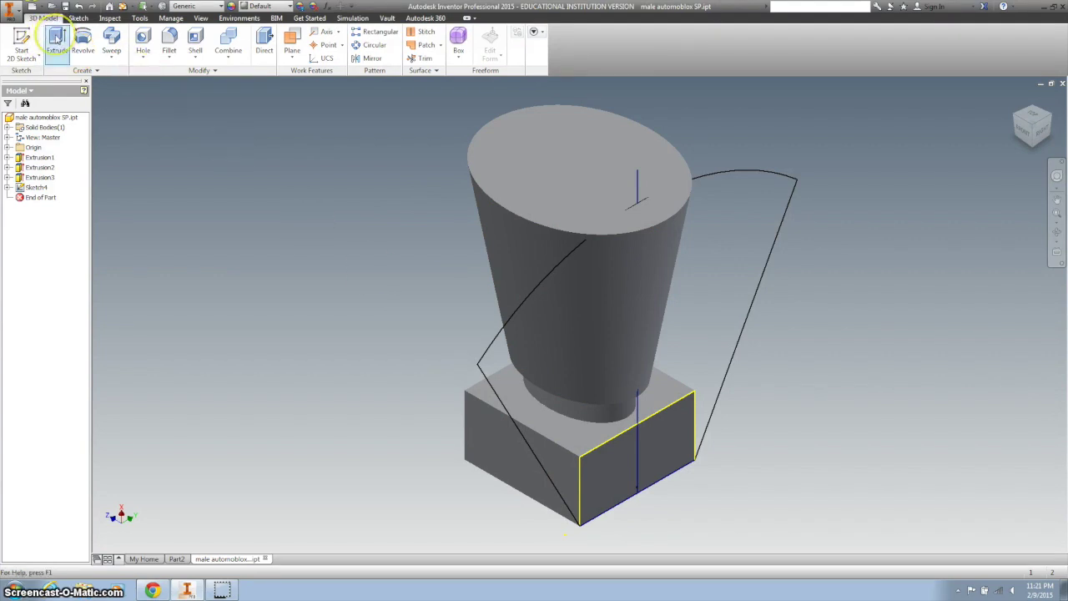
- Start an extrusion of the arched profile, then abandon it
click(55, 40)
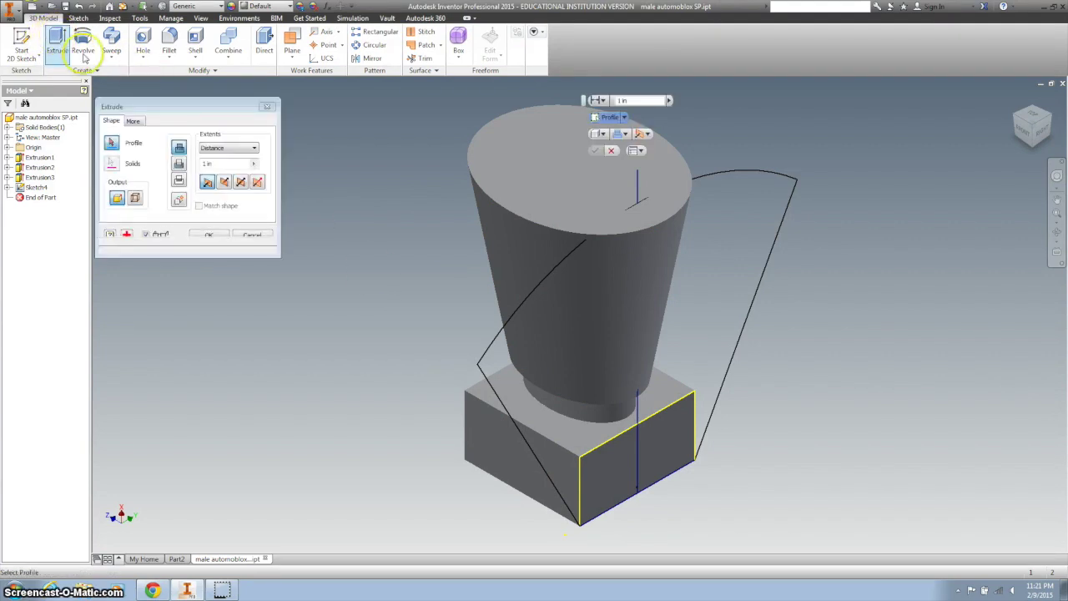
click(524, 323)
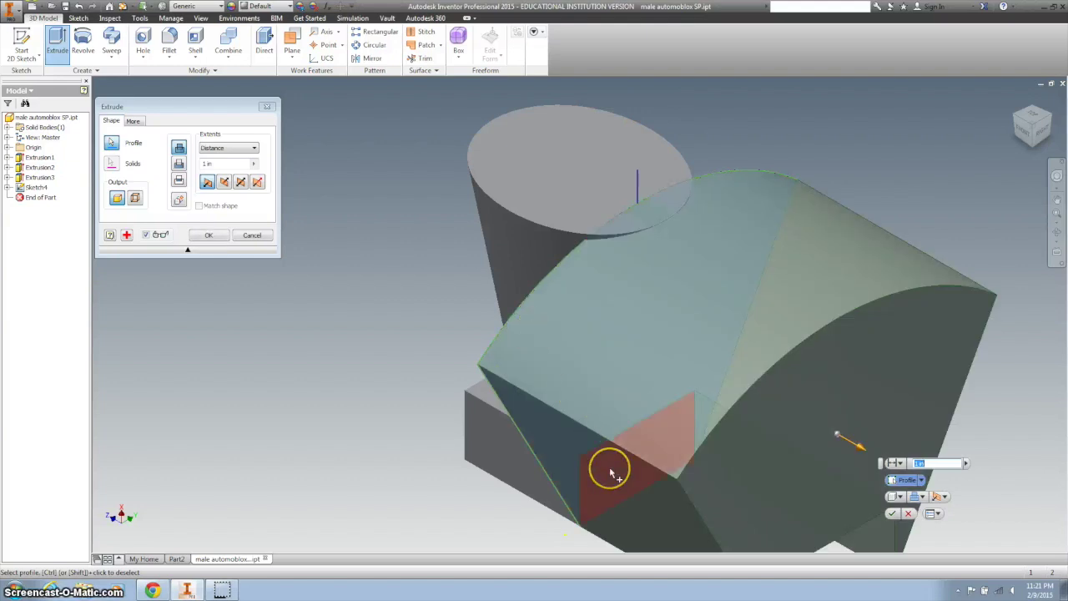
click(507, 389)
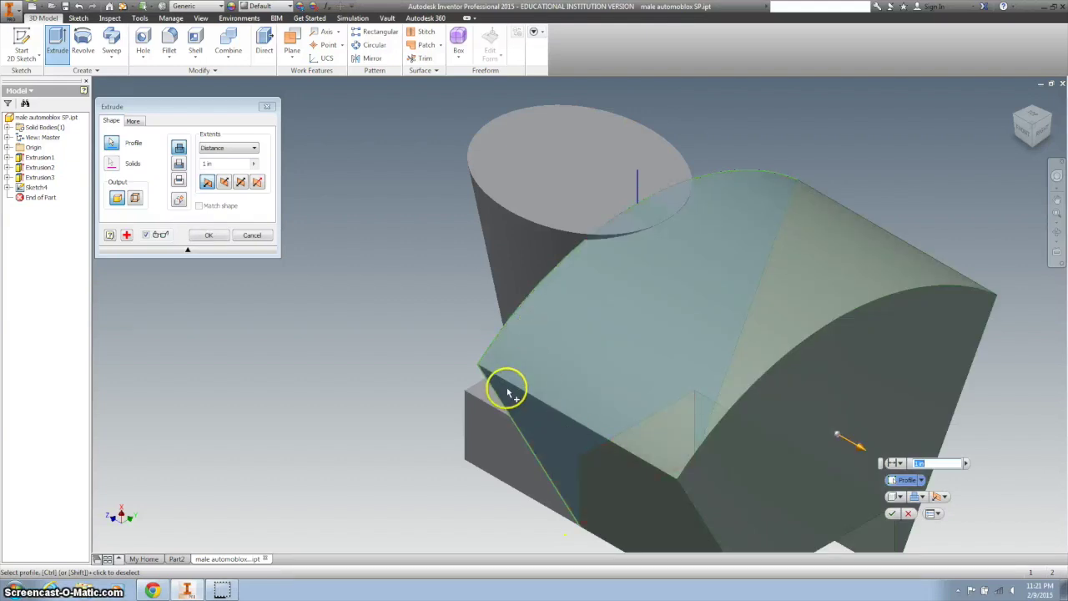
click(242, 237)
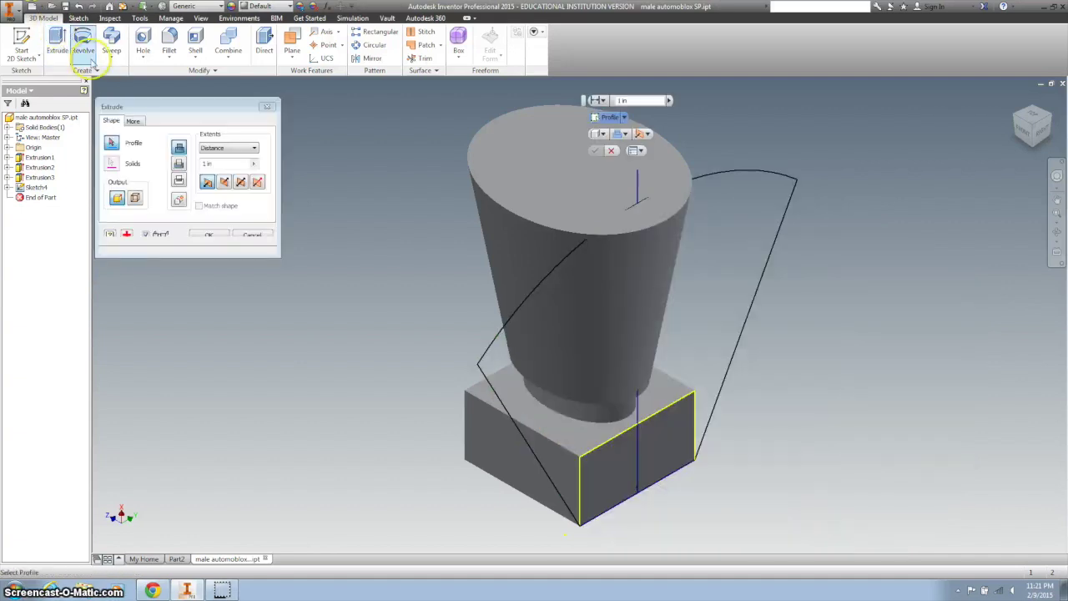
- Extrude the front face and arched profile as an Intersect, All, Symmetric cut; view from Front
click(57, 41)
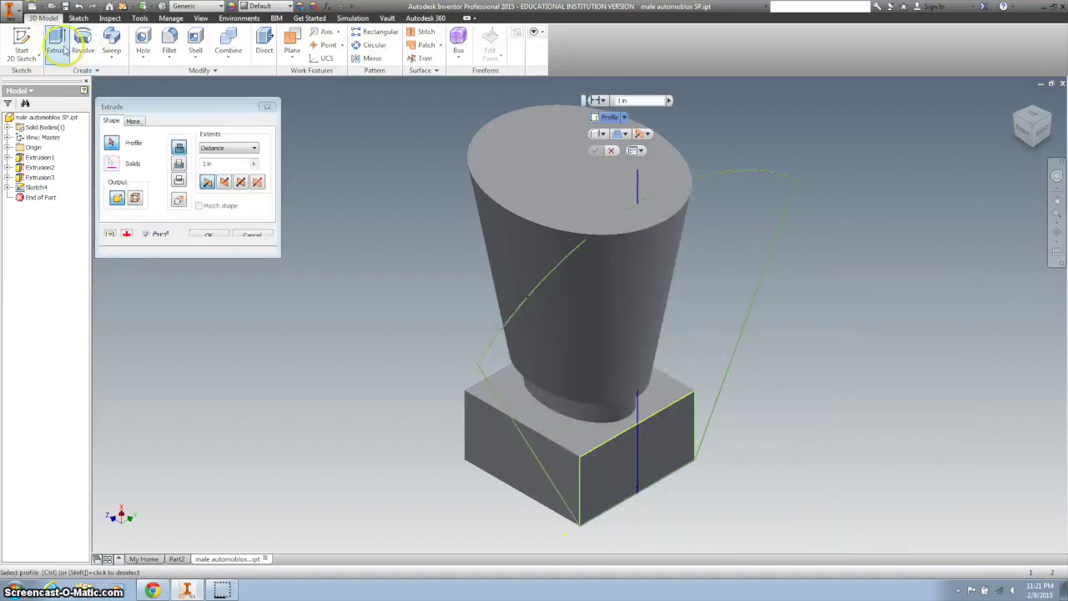
click(626, 470)
click(538, 334)
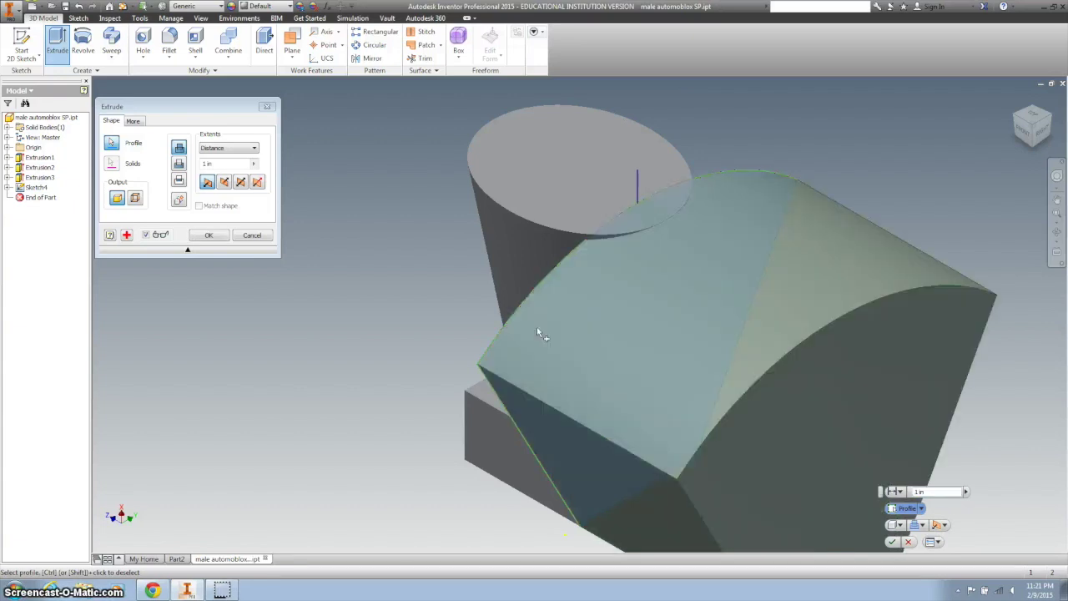
click(179, 182)
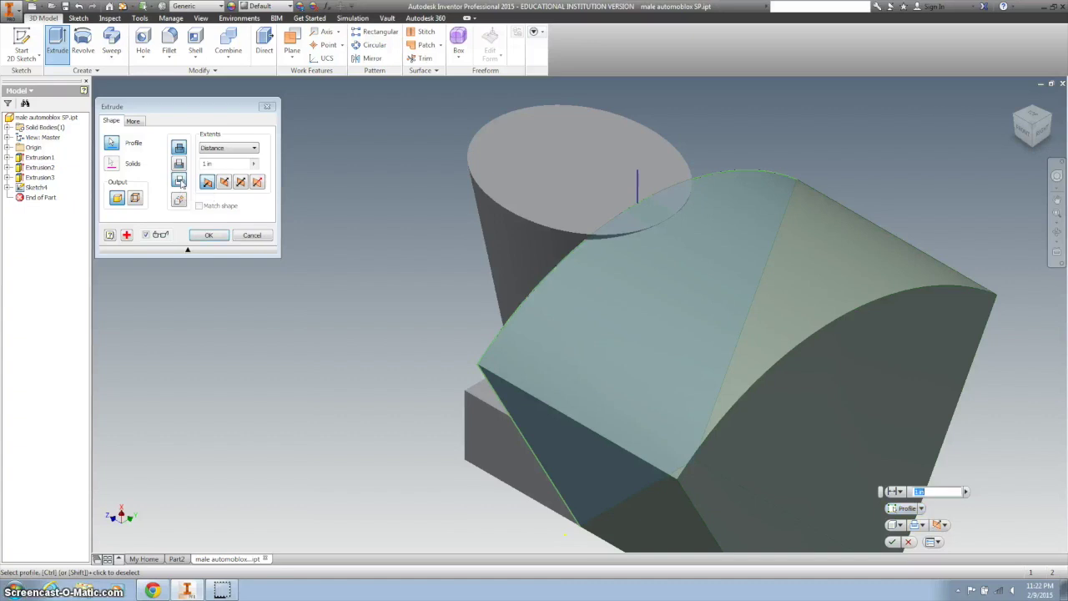
click(245, 149)
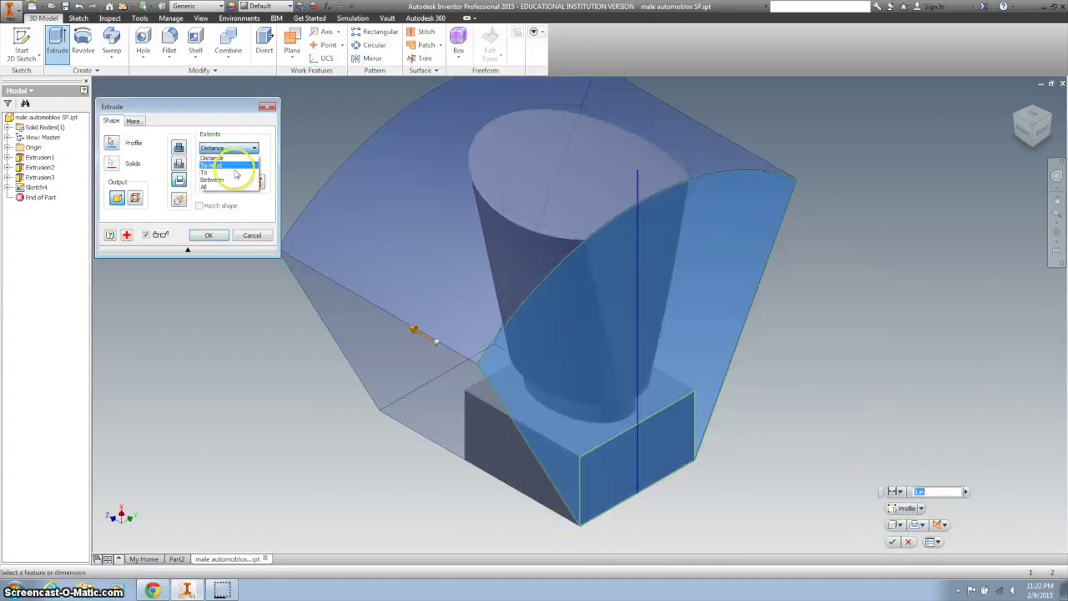
click(231, 191)
click(242, 183)
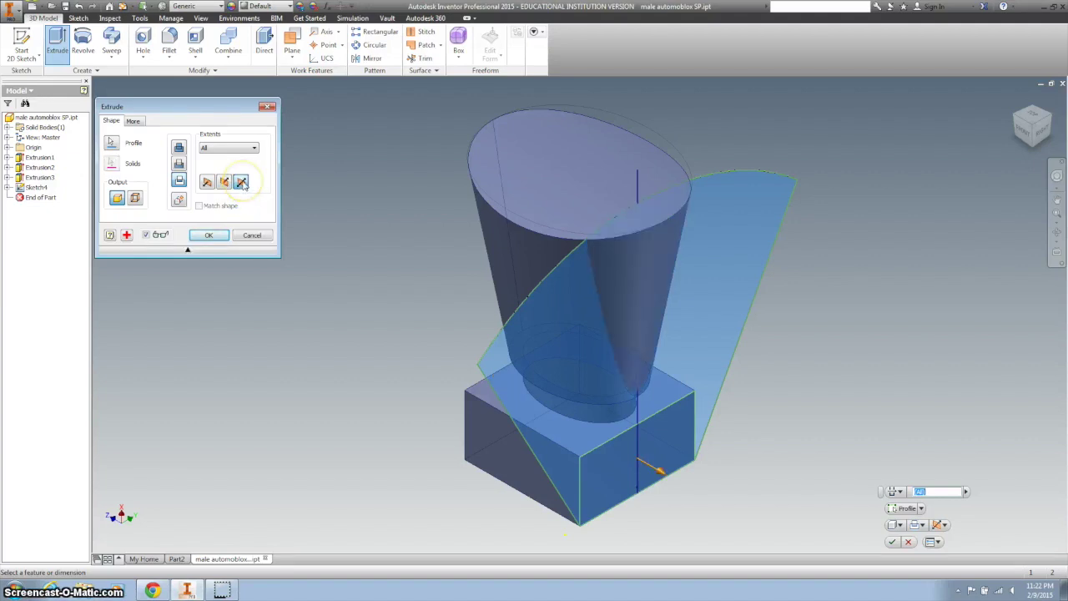
click(210, 236)
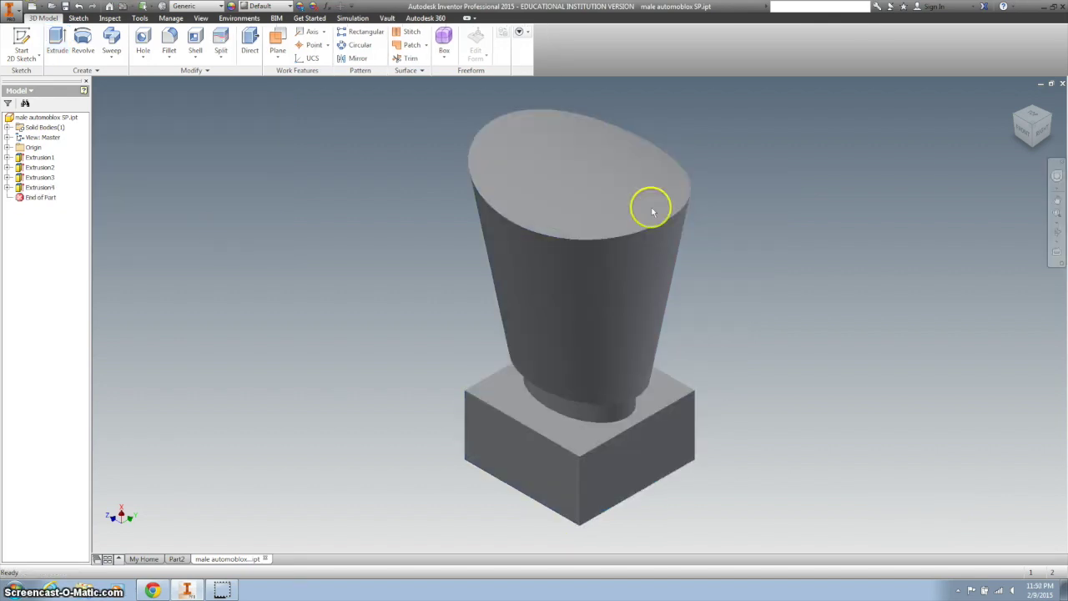
click(1026, 133)
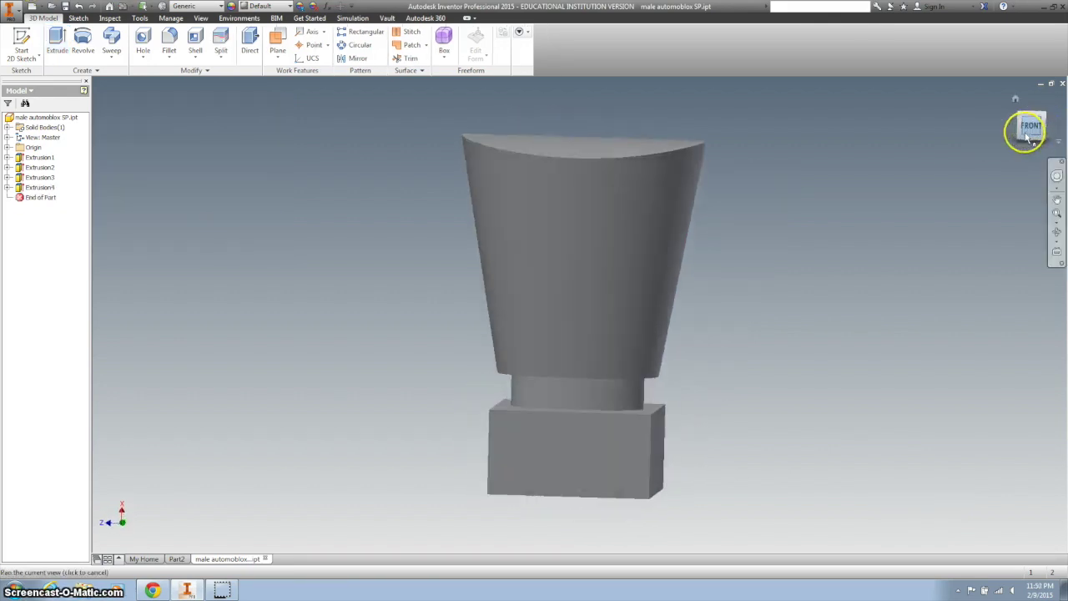